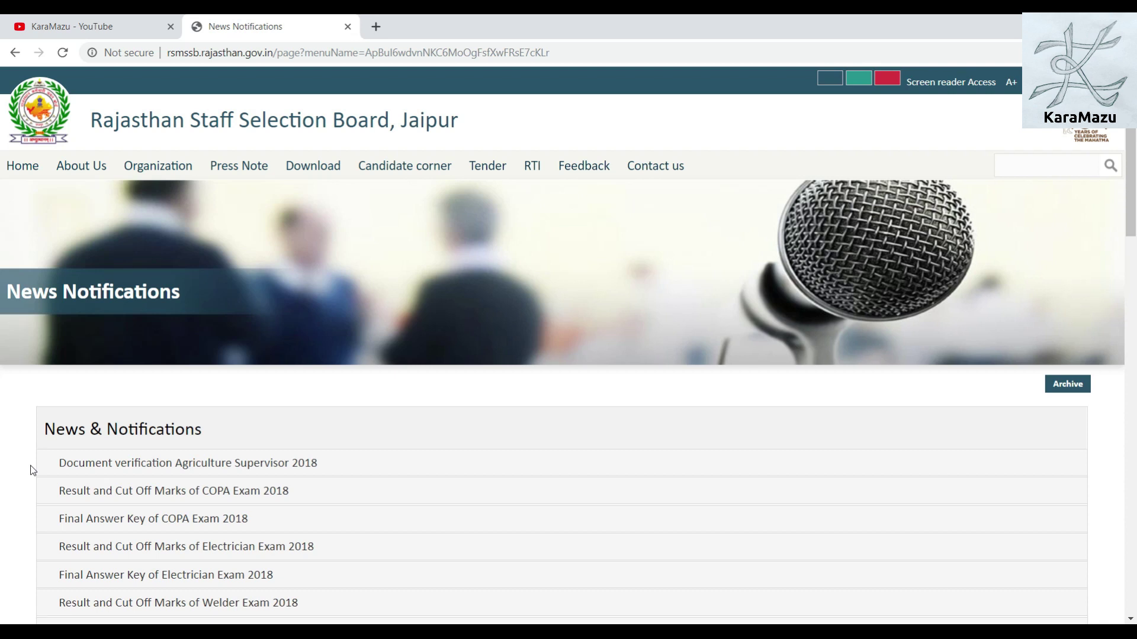
Open the result notification PDF under "Result and Cut Off Marks of COPA Exam 2018" in the News & Notifications list
{"action": "scroll", "coordinate": [33, 471], "scroll_direction": "down", "scroll_amount": 2}
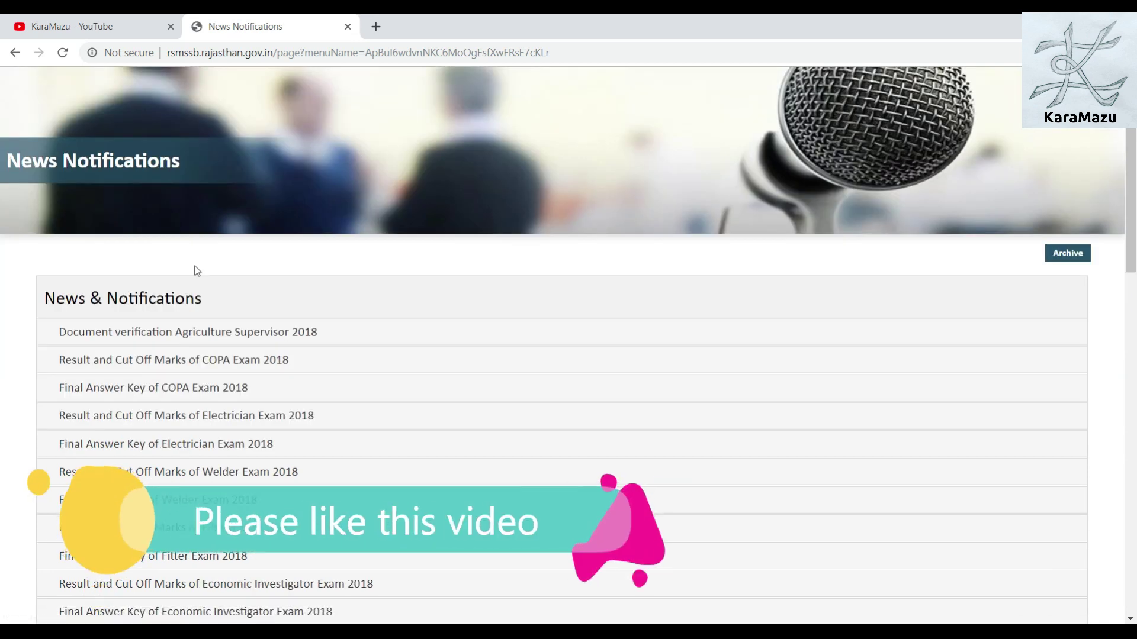
{"action": "left_click", "coordinate": [154, 363]}
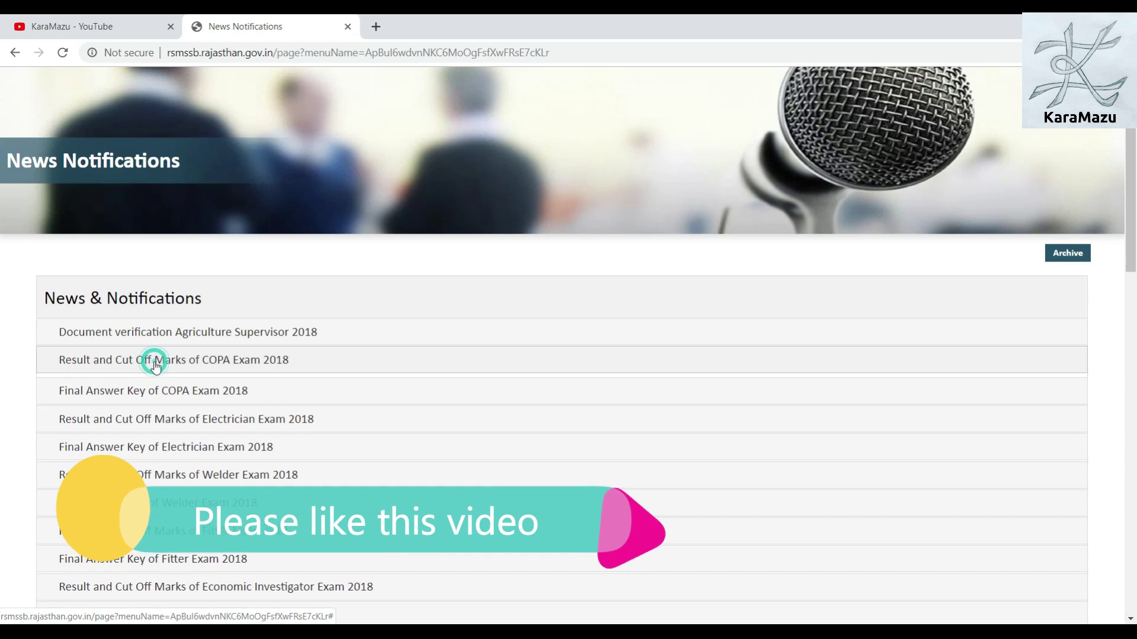
{"action": "left_click", "coordinate": [116, 398]}
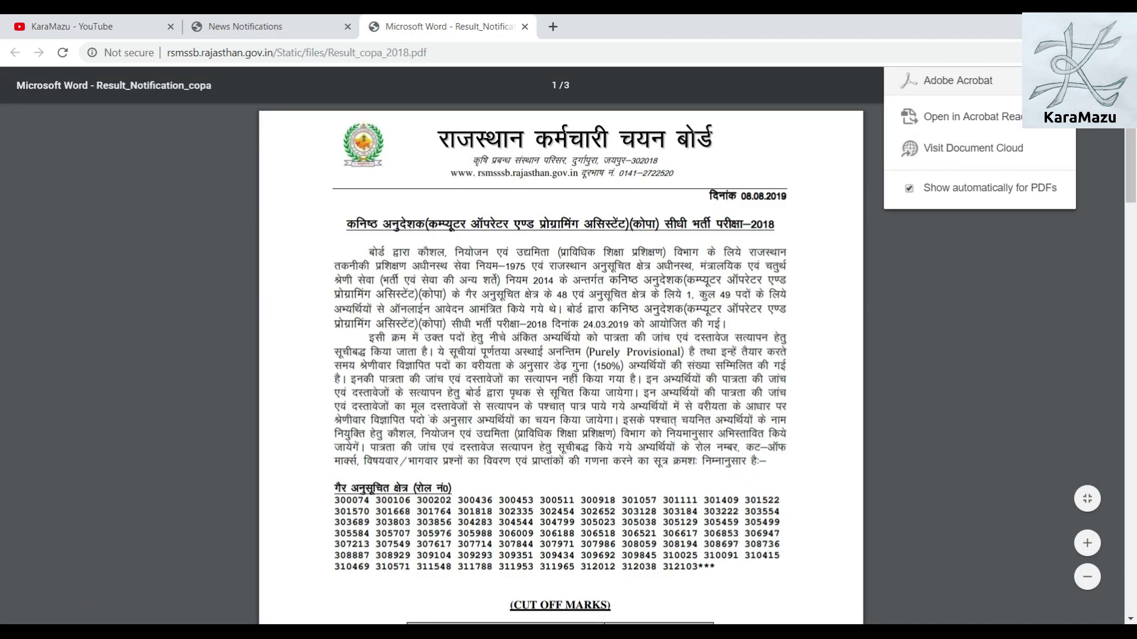
Examine the PDF's cut-off marks, set-wise deleted questions, marks formula and the note on the 70% scale and 30% CITS weightage
{"action": "left_click_drag", "start_coordinate": [1131, 164], "coordinate": [1134, 259]}
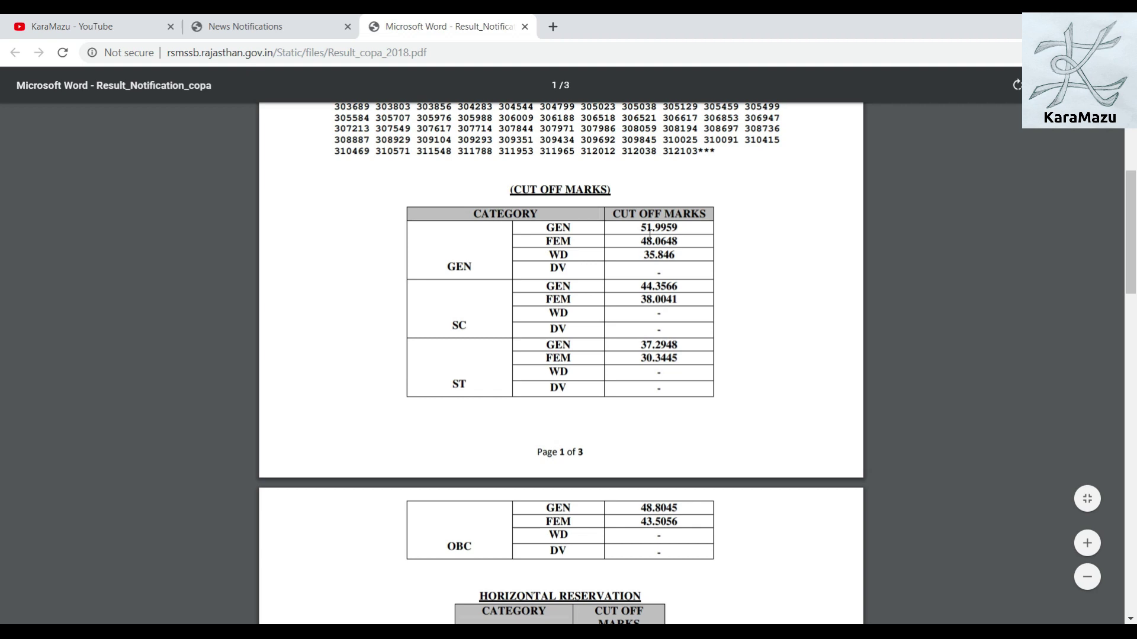
{"action": "left_click_drag", "start_coordinate": [1133, 254], "coordinate": [1135, 425]}
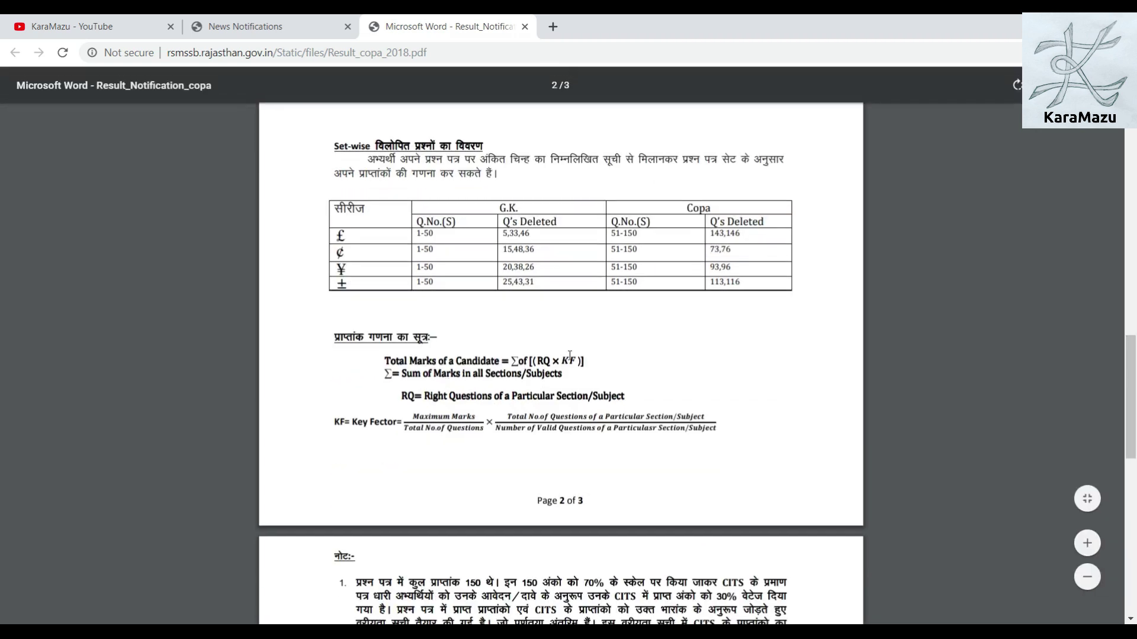
{"action": "left_click_drag", "start_coordinate": [1134, 385], "coordinate": [1134, 417]}
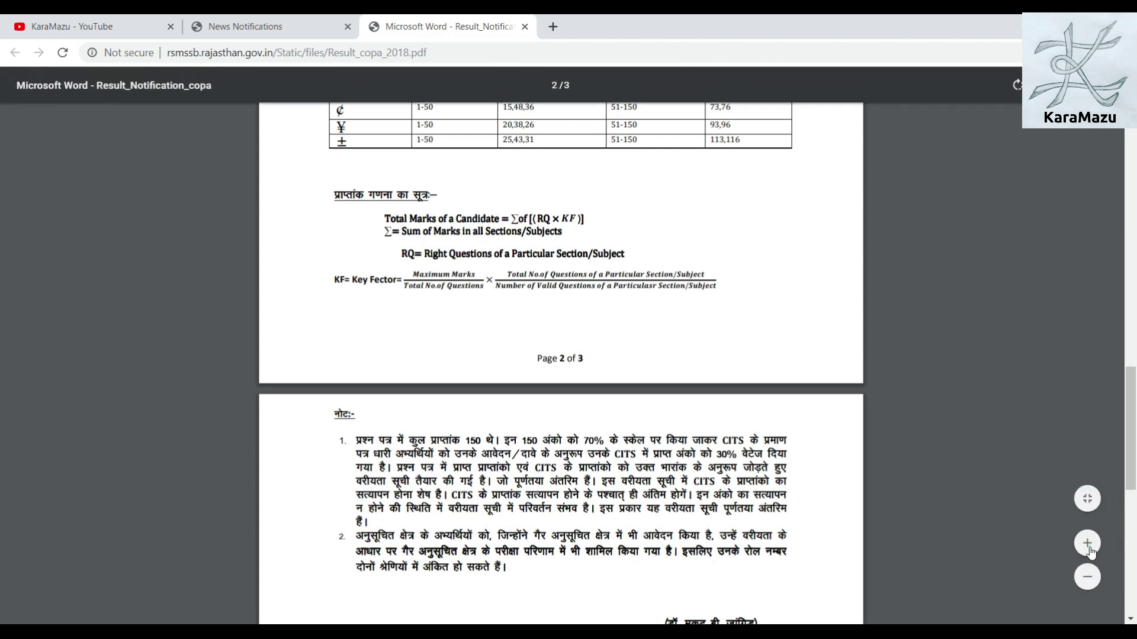
{"action": "left_click", "coordinate": [1089, 547]}
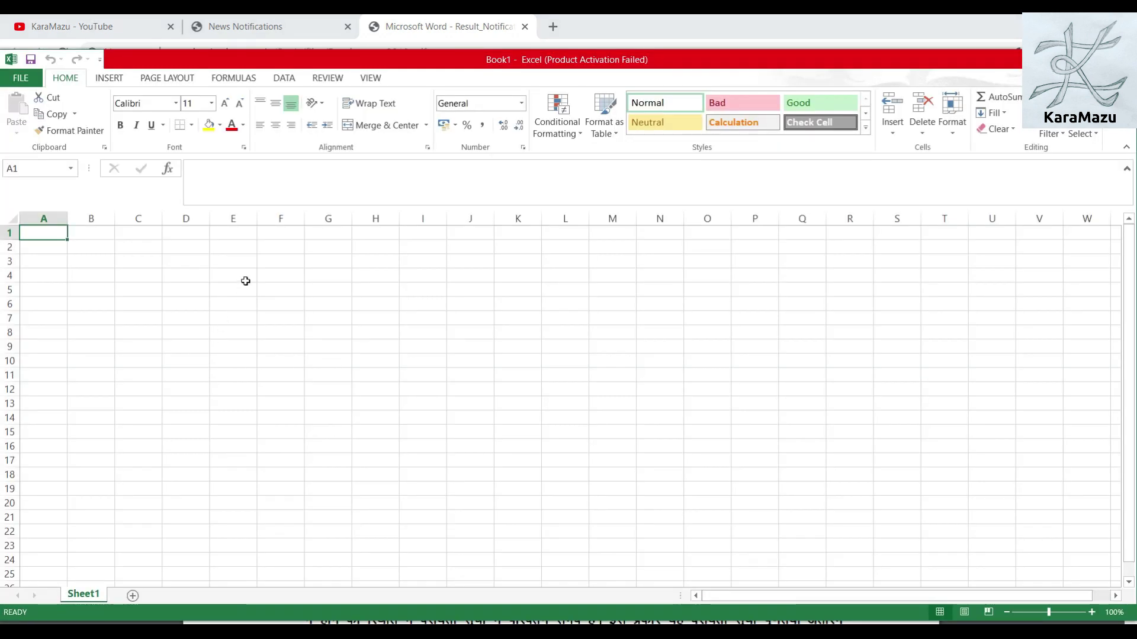
In the blank Excel workbook, enter 150 in cell E4 and 70 in cell E5
{"action": "left_click", "coordinate": [246, 281]}
{"action": "type", "text": "150"}
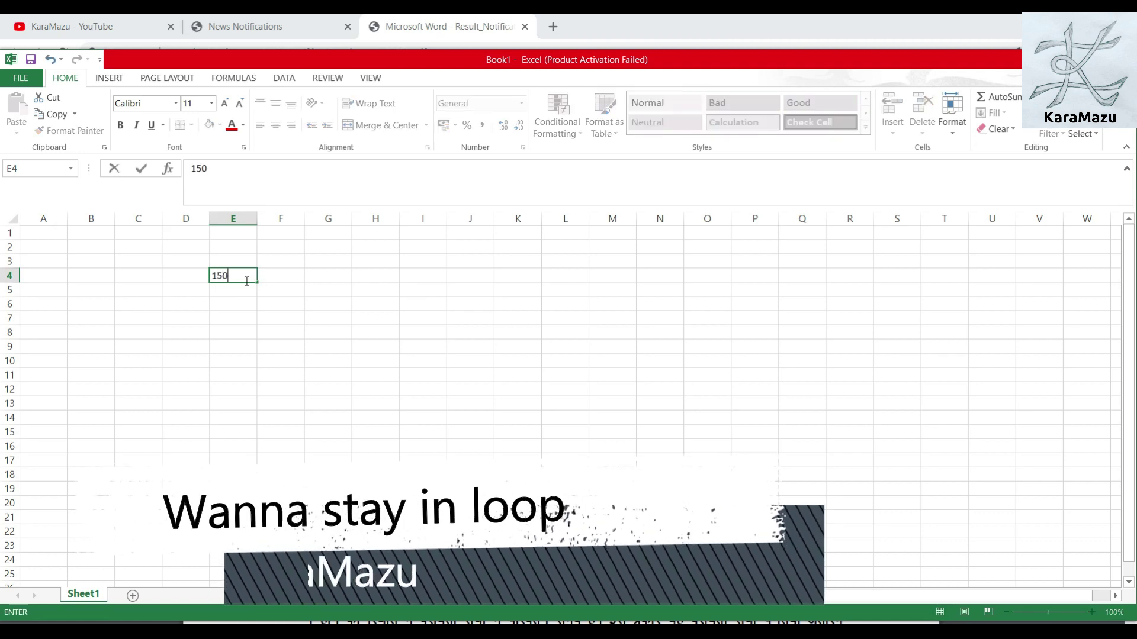
{"action": "key", "text": "Return"}
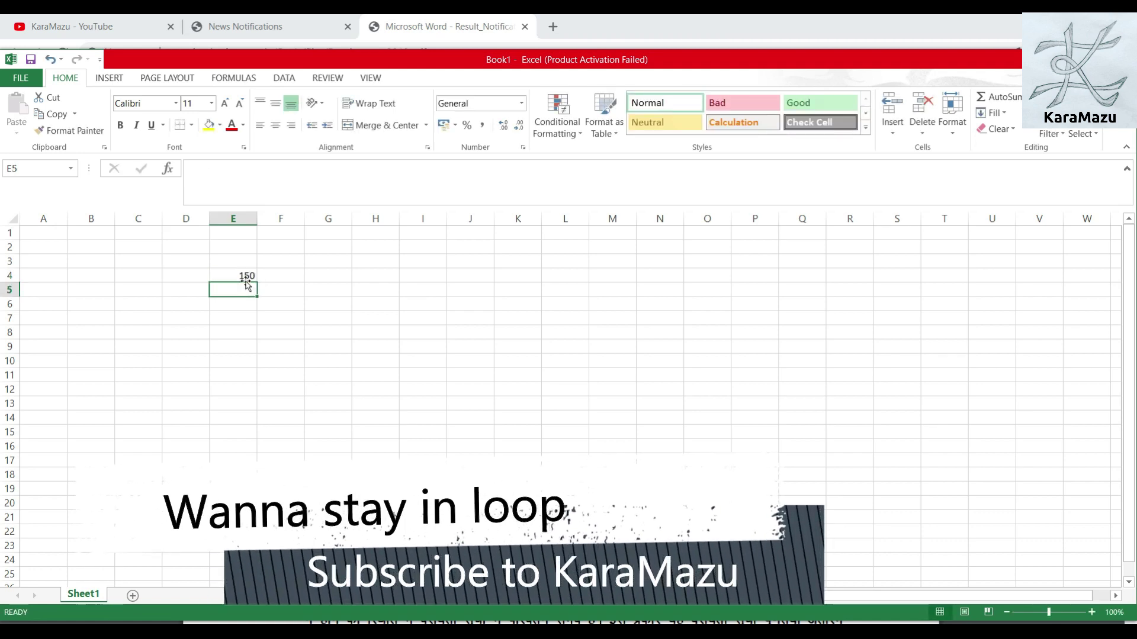
{"action": "type", "text": "70"}
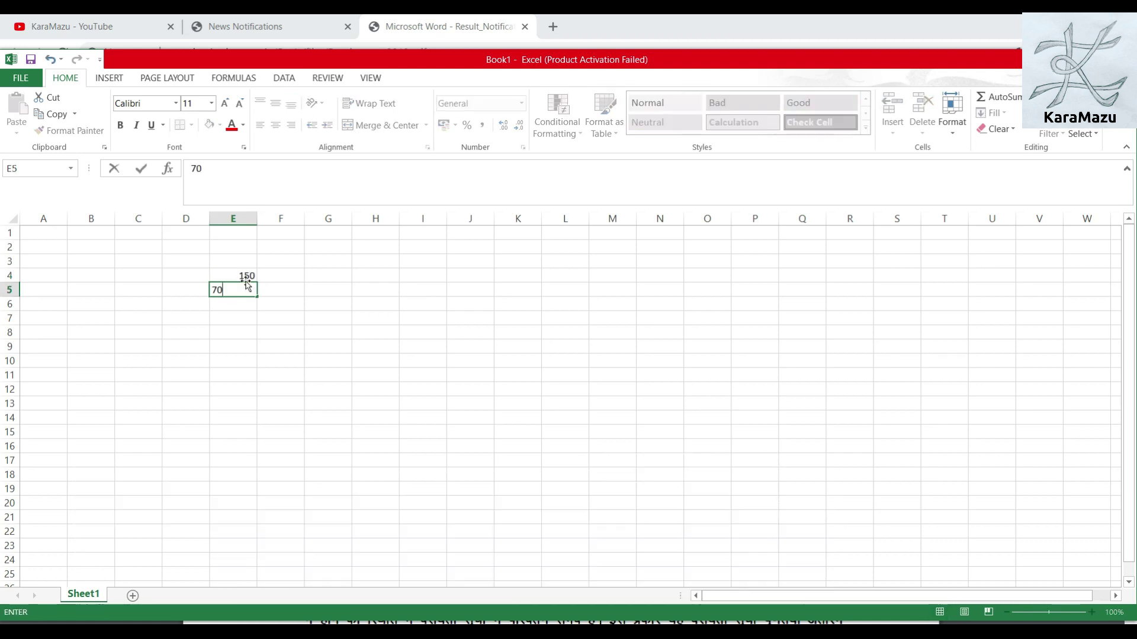
{"action": "key", "text": "Return"}
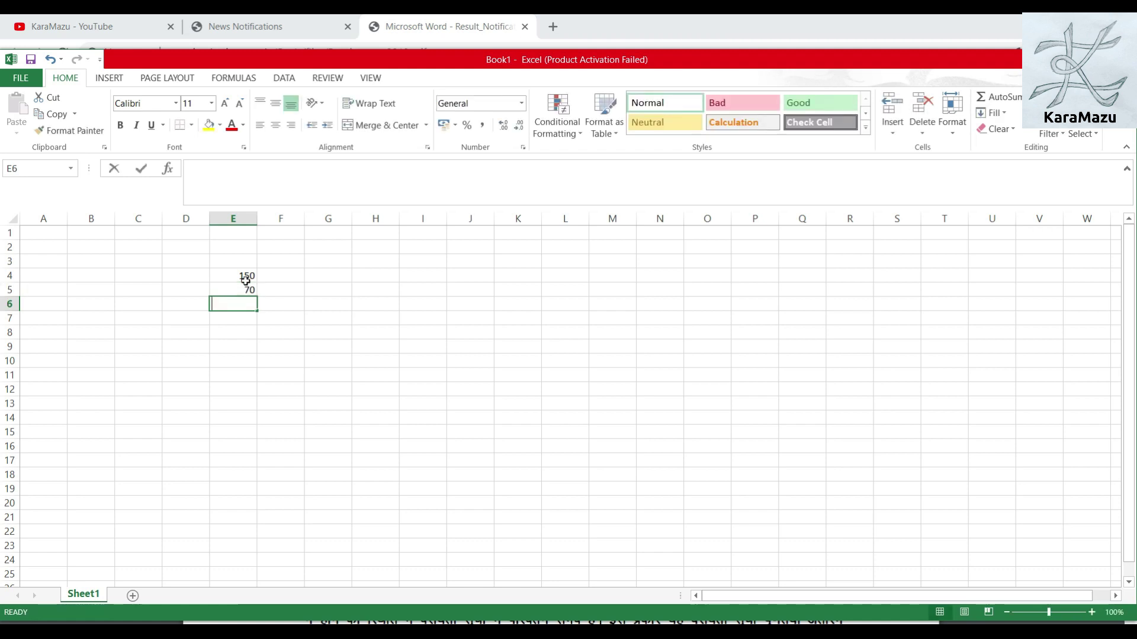
Calculate the 70% scaled marks in cell E6 with the formula =E4*E5/100
{"action": "type", "text": "="}
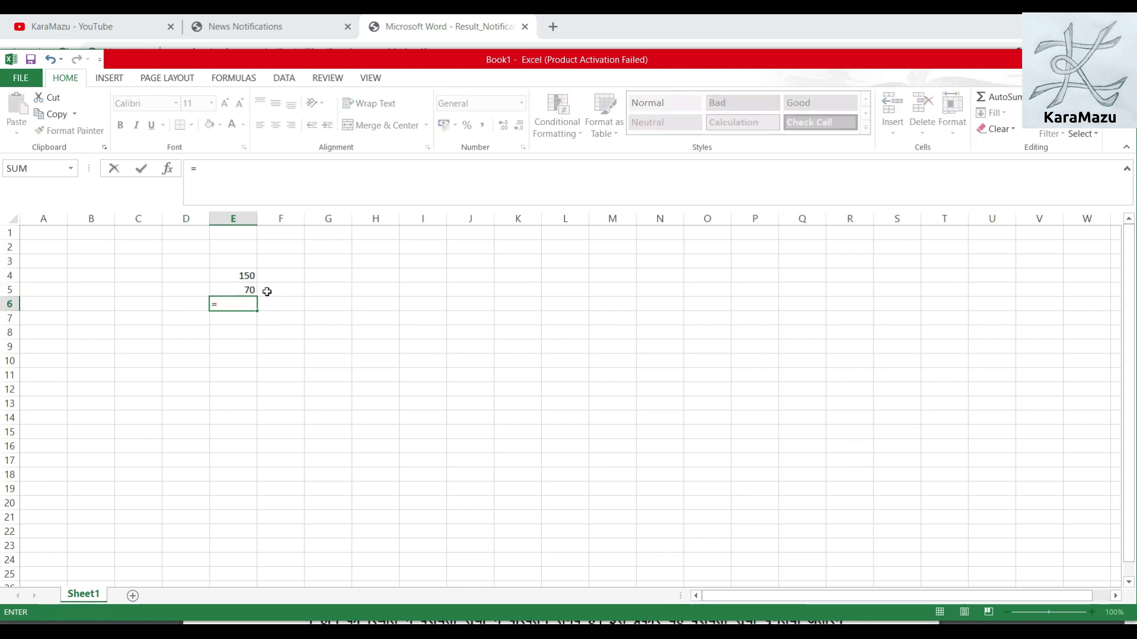
{"action": "left_click", "coordinate": [234, 276]}
{"action": "type", "text": "*"}
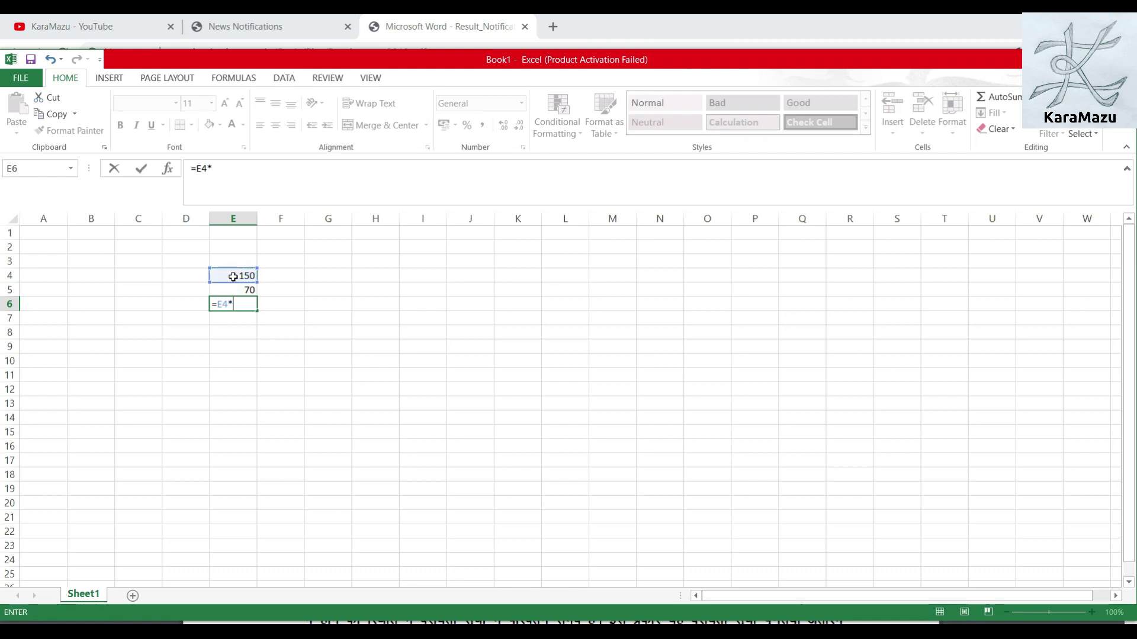
{"action": "left_click", "coordinate": [243, 288]}
{"action": "type", "text": "/100"}
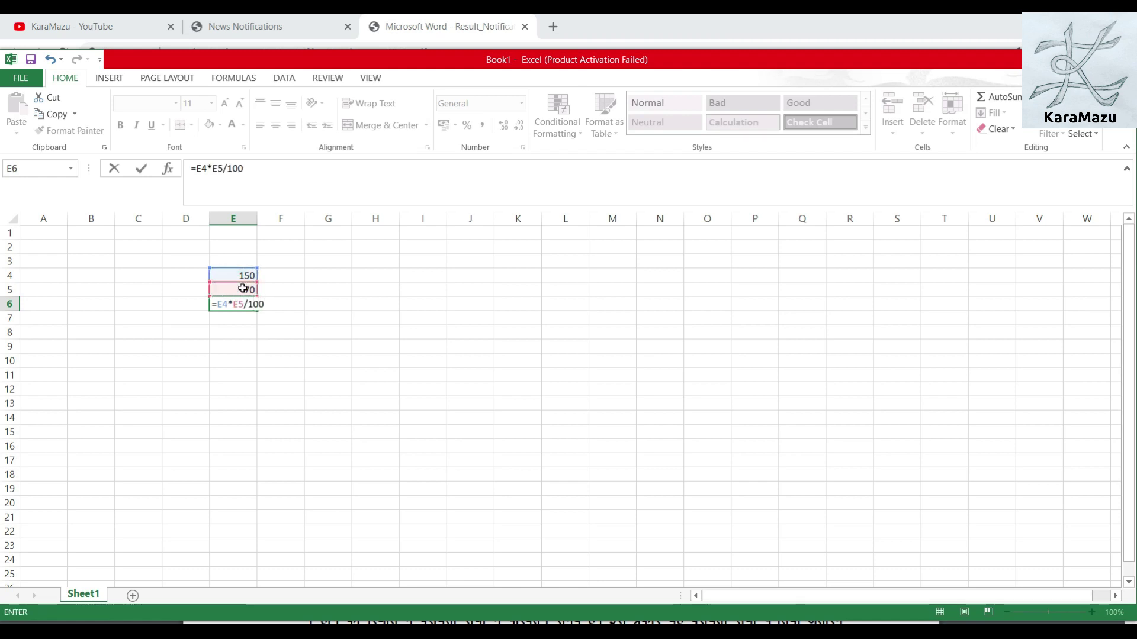
{"action": "key", "text": "Return"}
{"action": "left_click", "coordinate": [242, 303]}
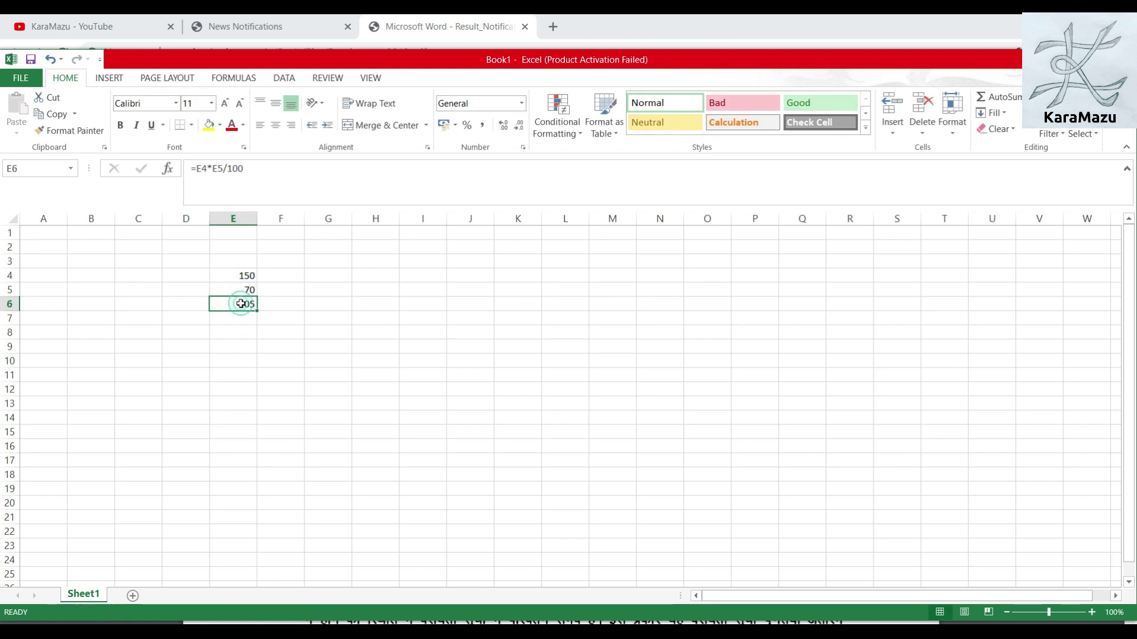
{"action": "left_click", "coordinate": [271, 304]}
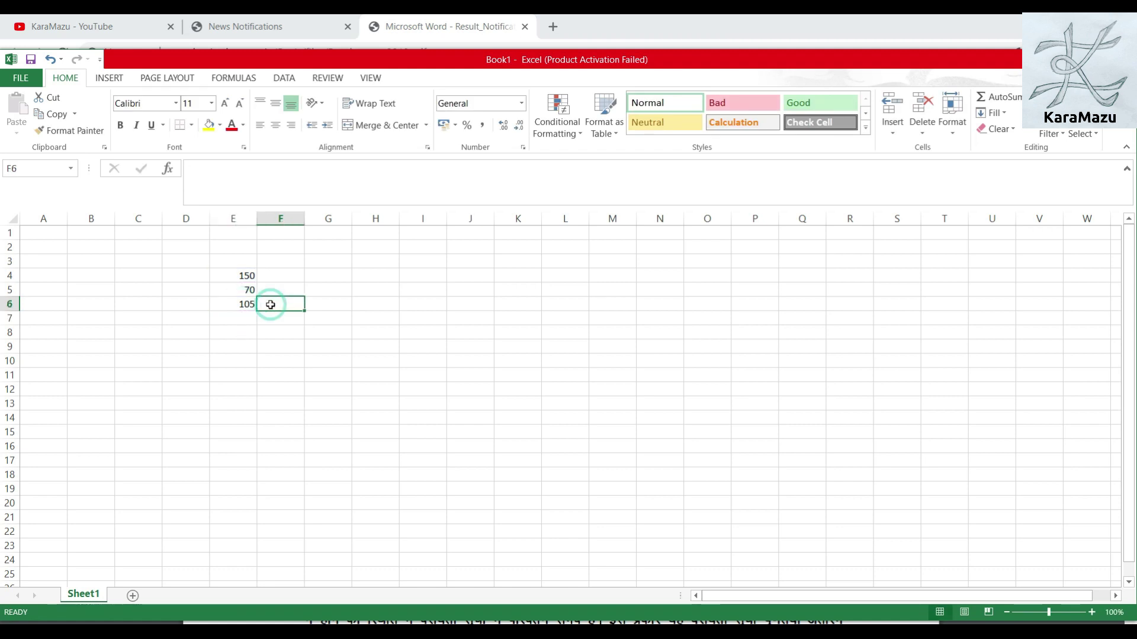
{"action": "left_click", "coordinate": [240, 304]}
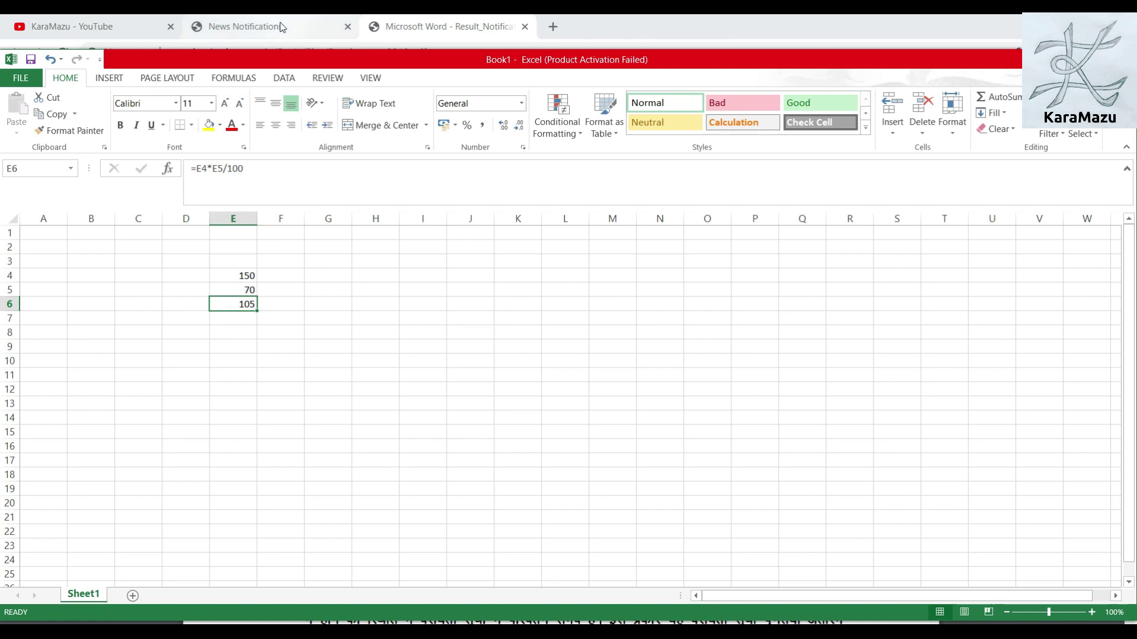
Consult the Key Factor formula in the browser PDF, and enter 150 in both cells H5 and H6 of the Excel sheet
{"action": "left_click", "coordinate": [449, 27]}
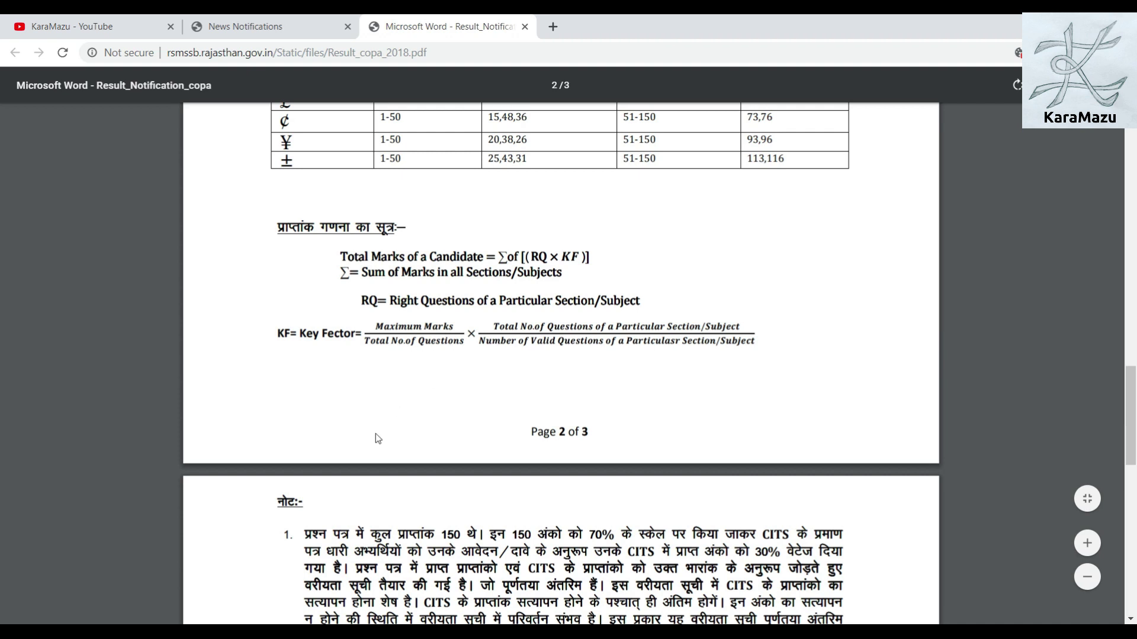
{"action": "key", "text": "alt+Tab"}
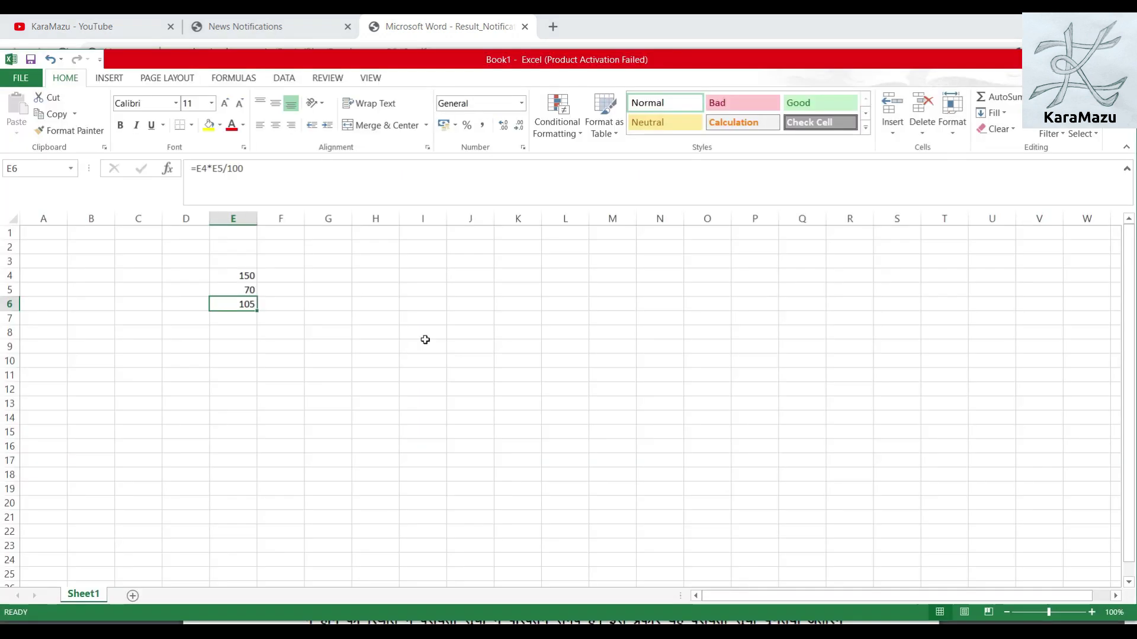
{"action": "left_click", "coordinate": [367, 287]}
{"action": "type", "text": "150"}
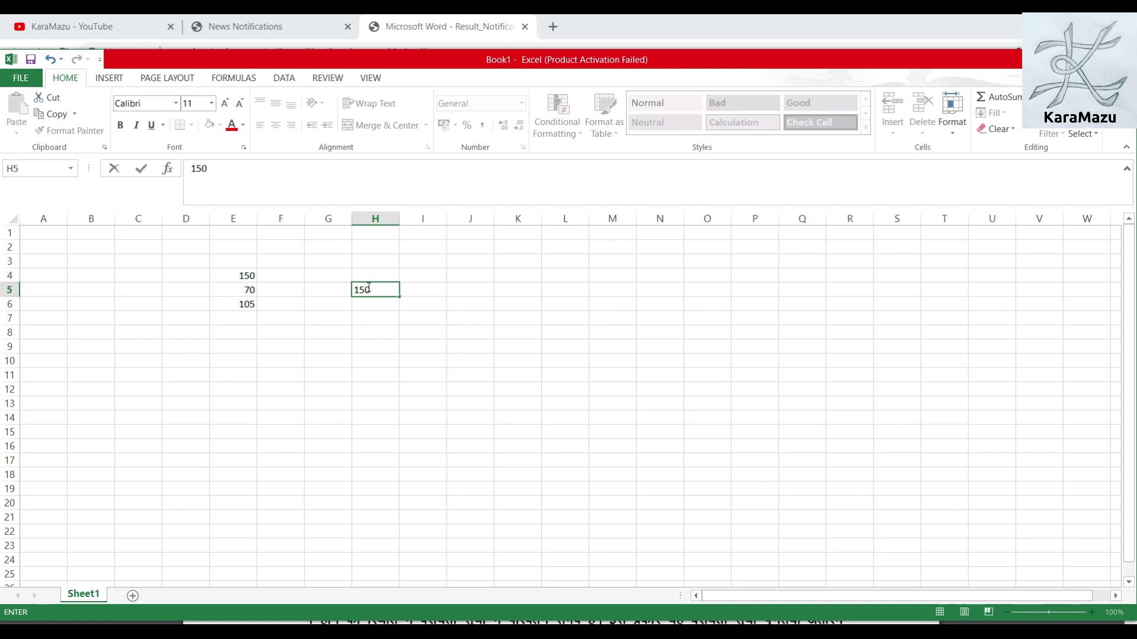
{"action": "key", "text": "Return"}
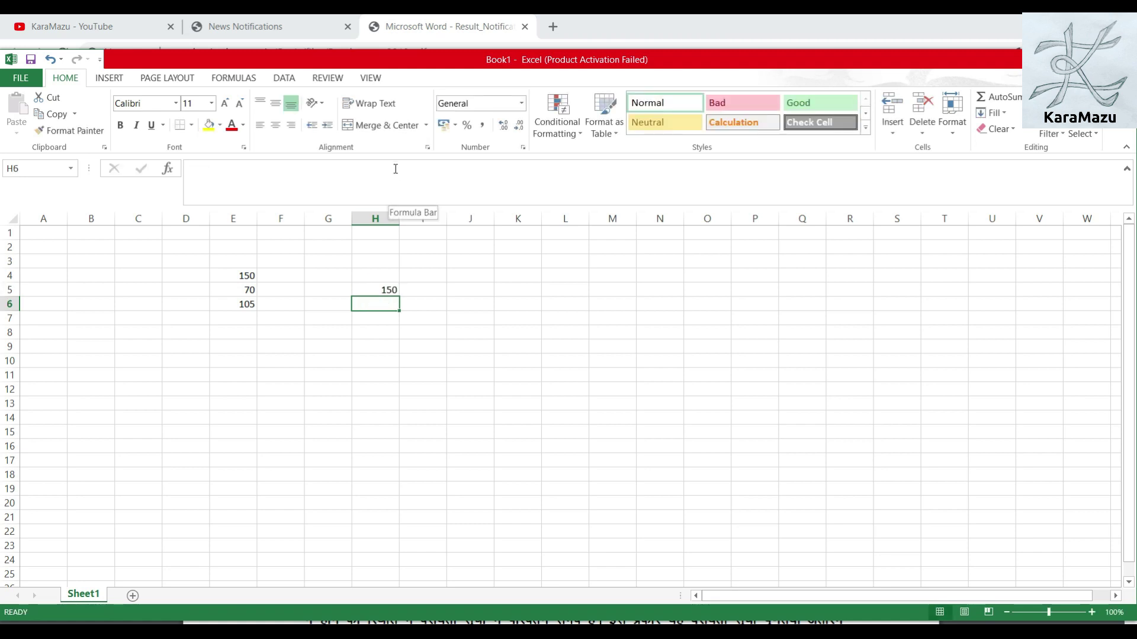
{"action": "type", "text": "150"}
{"action": "key", "text": "Return"}
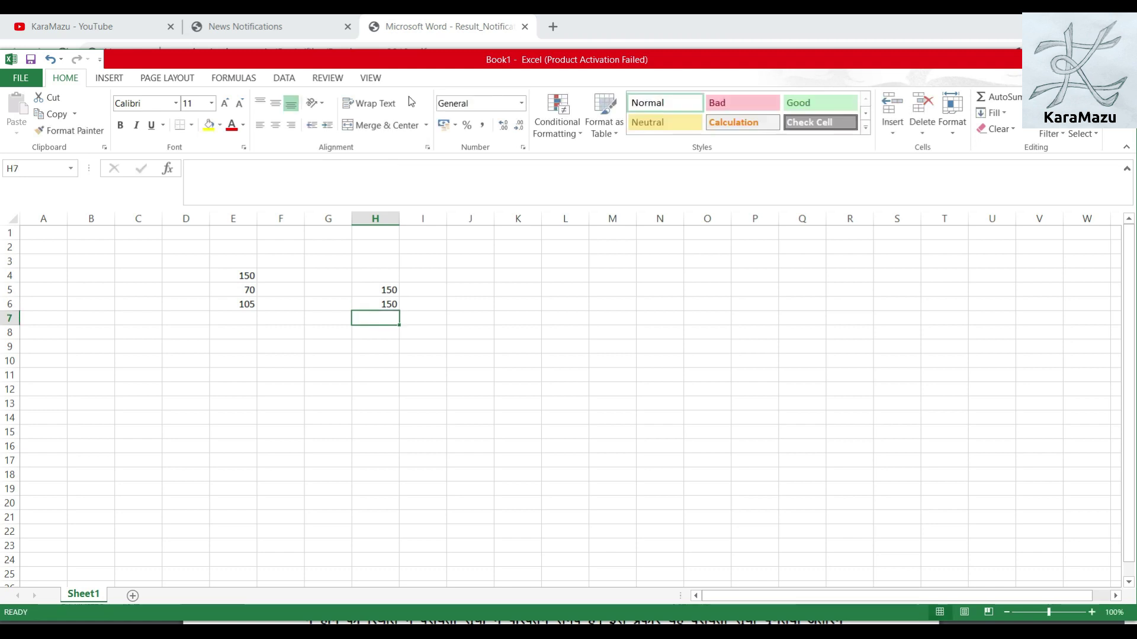
Check the deleted G.K. questions in the browser PDF, and enter 50 in cell I5 and 47 in cell I6 in Excel
{"action": "left_click", "coordinate": [418, 21]}
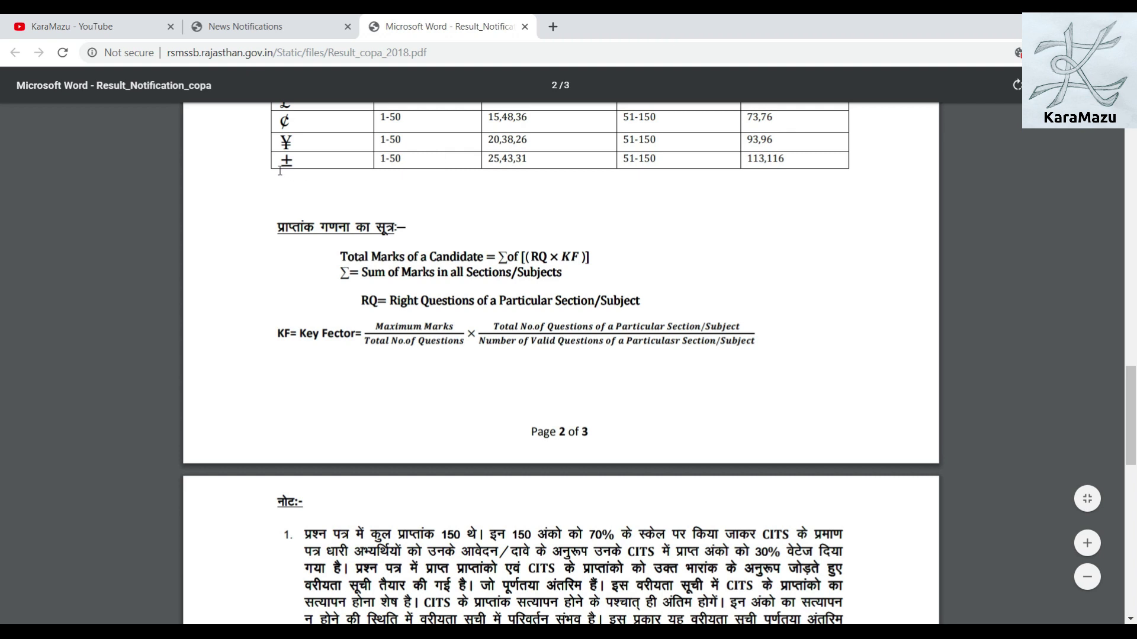
{"action": "scroll", "coordinate": [521, 282], "scroll_direction": "up", "scroll_amount": 2}
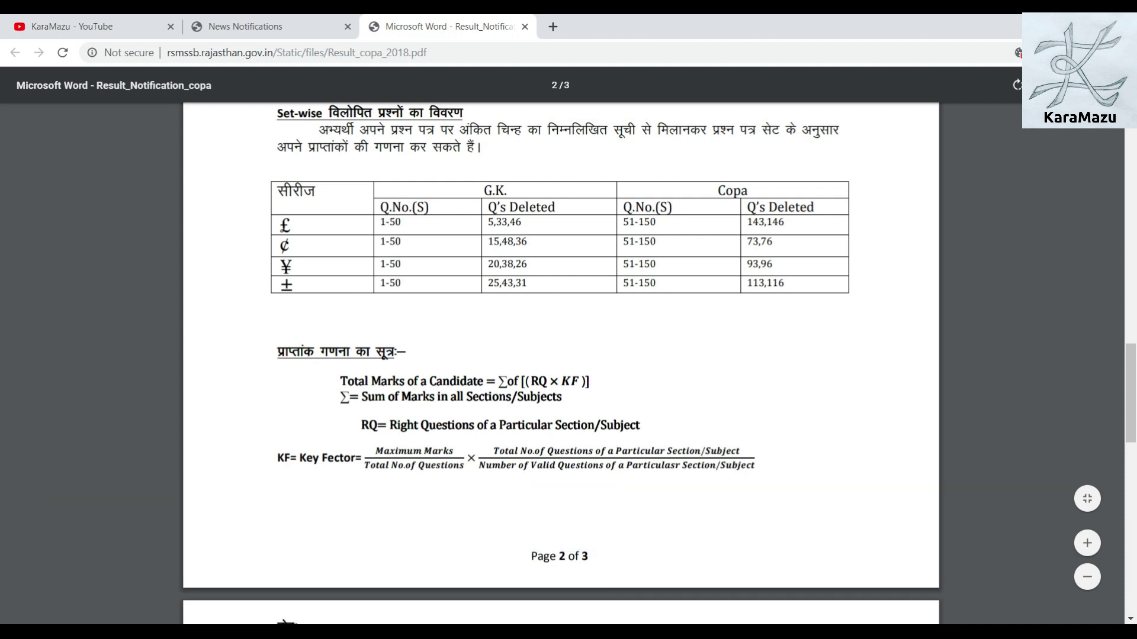
{"action": "key", "text": "alt+Tab"}
{"action": "left_click", "coordinate": [427, 296]}
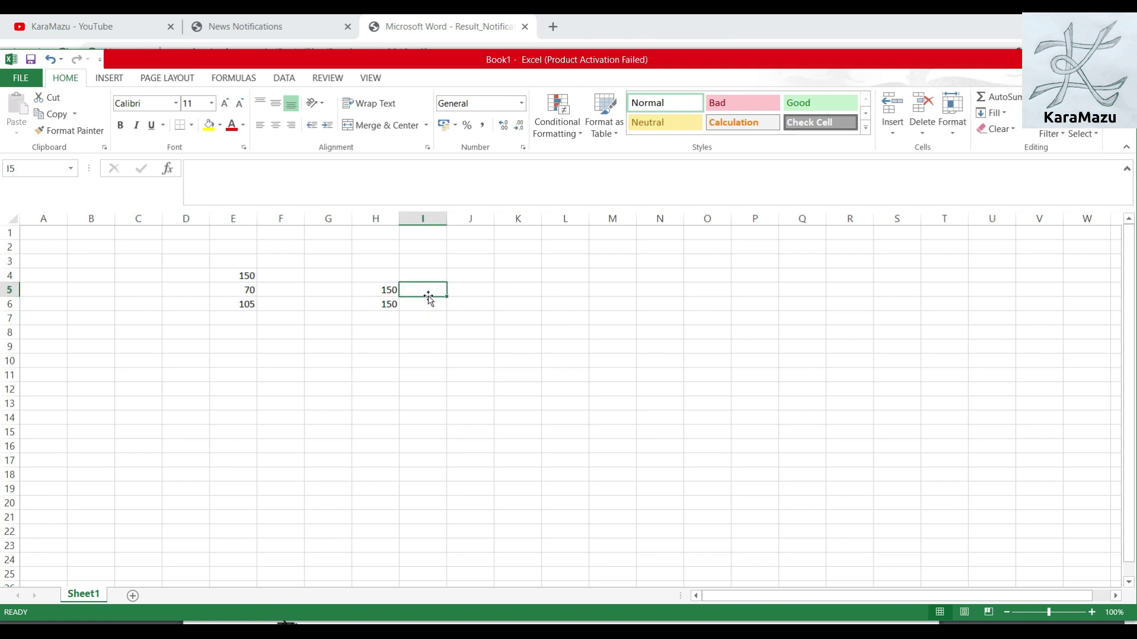
{"action": "type", "text": "50"}
{"action": "key", "text": "Return"}
{"action": "type", "text": "47"}
{"action": "key", "text": "Return"}
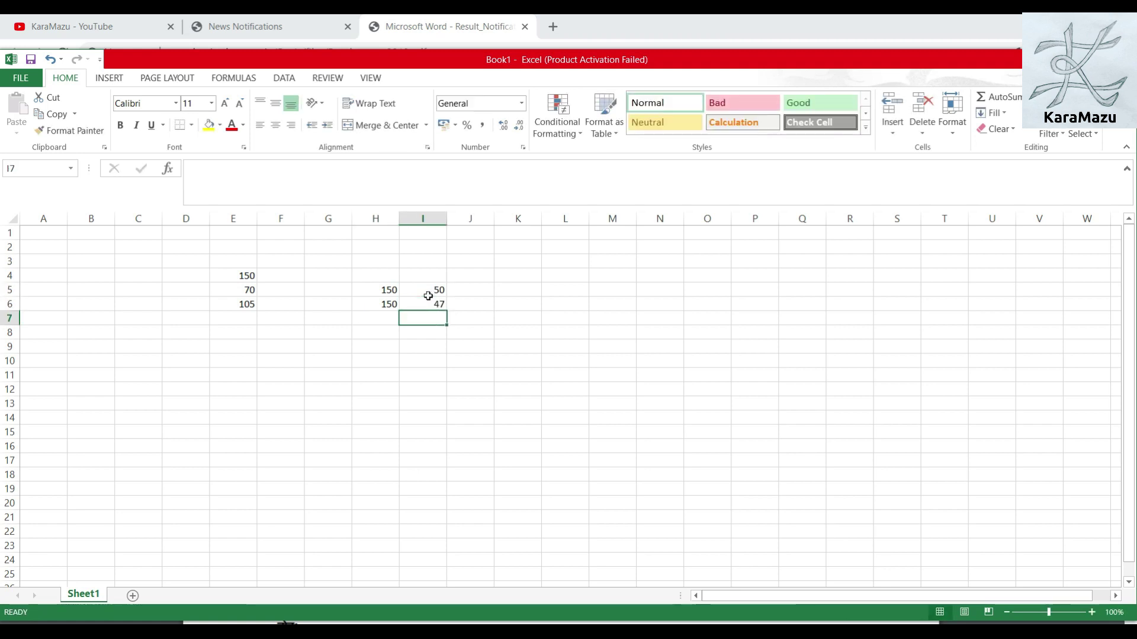
Calculate the G.K. key factor in cell I7 with the formula =H5/H6*I5/I6
{"action": "type", "text": "="}
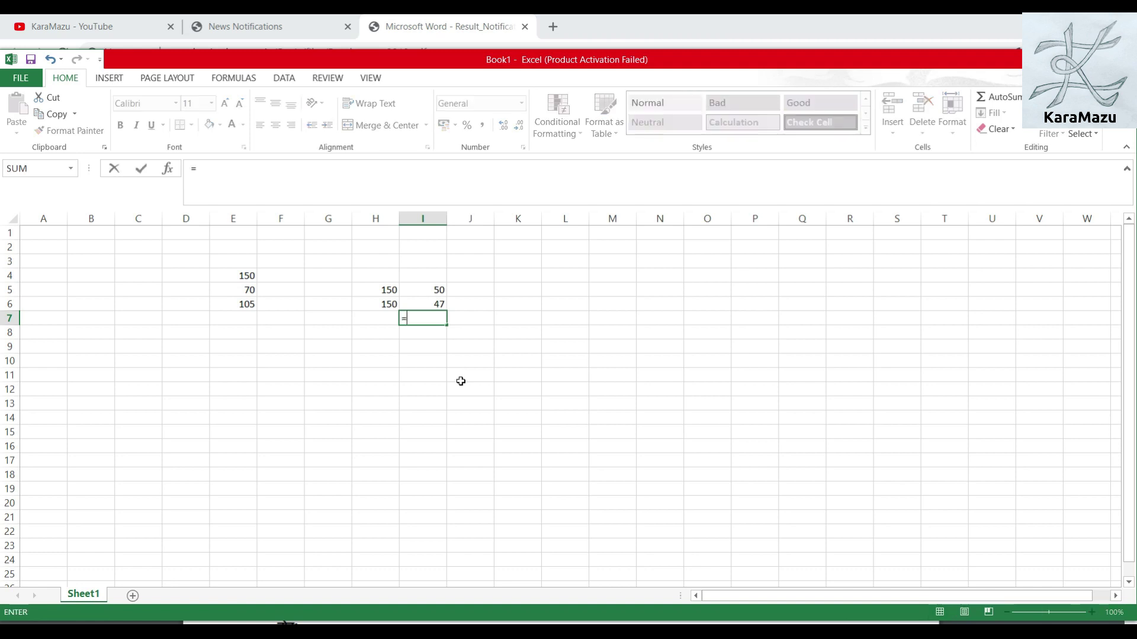
{"action": "left_click", "coordinate": [382, 290]}
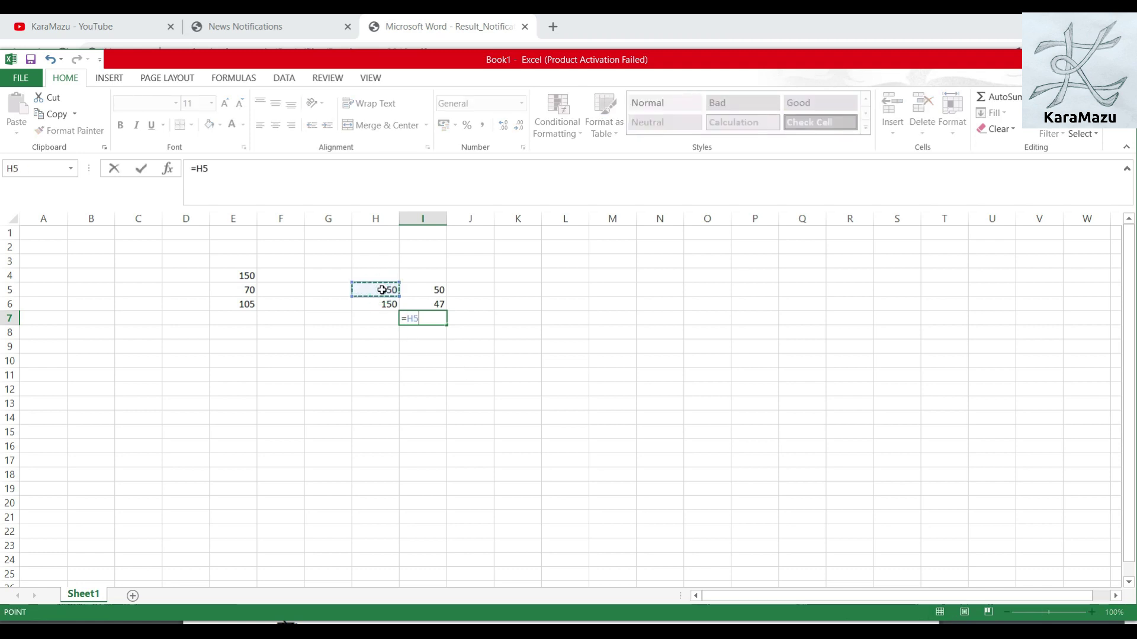
{"action": "type", "text": "/"}
{"action": "left_click", "coordinate": [384, 305]}
{"action": "type", "text": "*"}
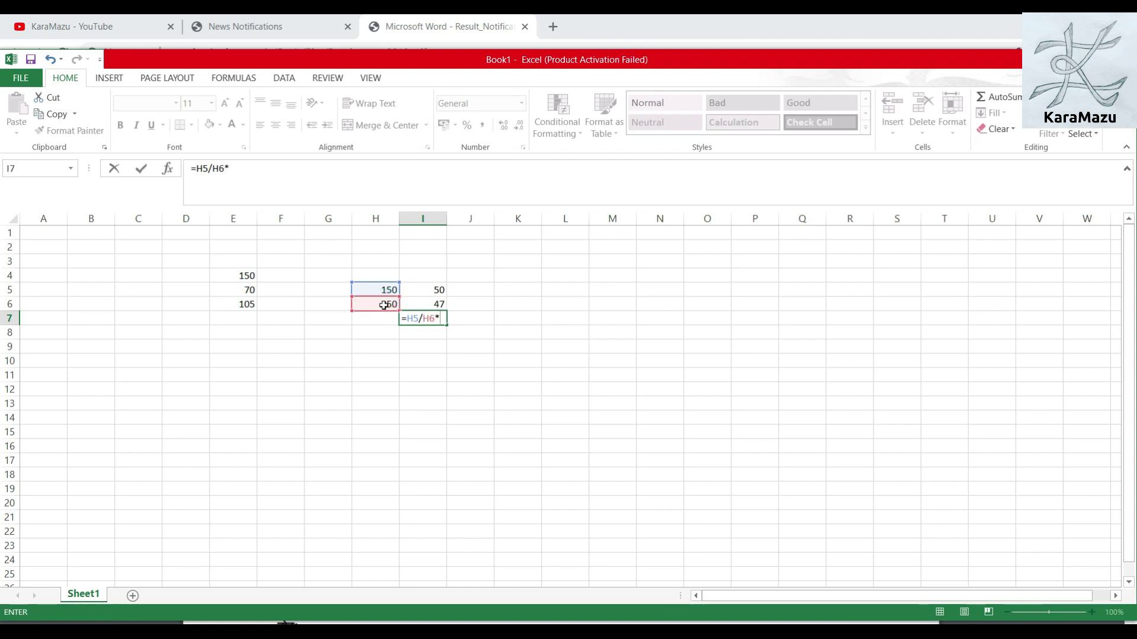
{"action": "left_click", "coordinate": [429, 292]}
{"action": "type", "text": "/"}
{"action": "left_click", "coordinate": [432, 303]}
{"action": "key", "text": "Return"}
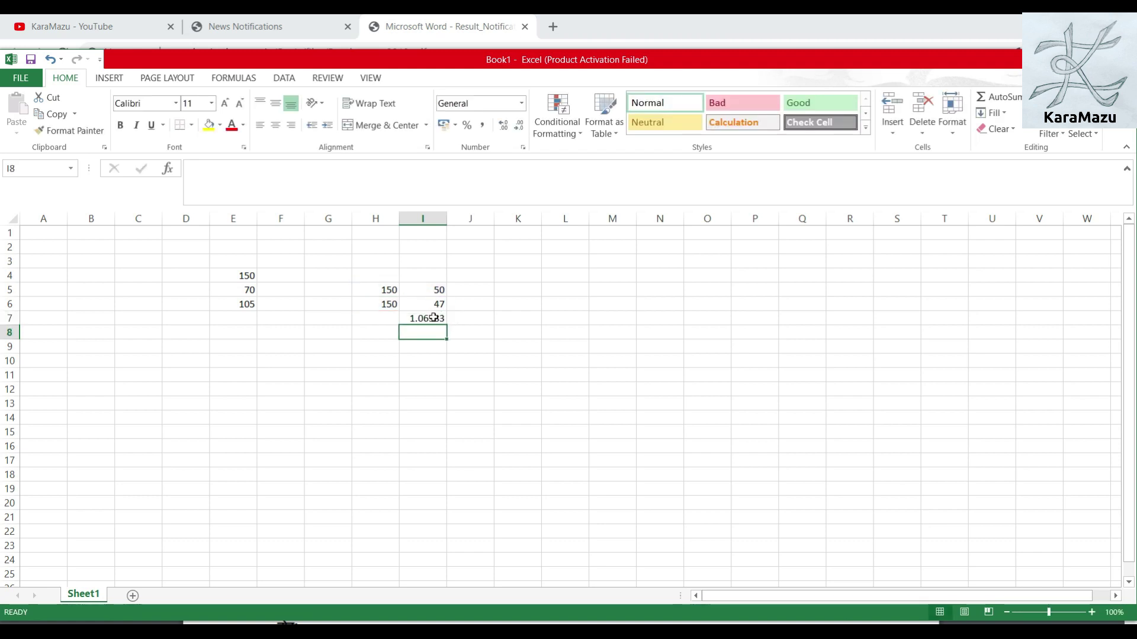
{"action": "left_click", "coordinate": [433, 318]}
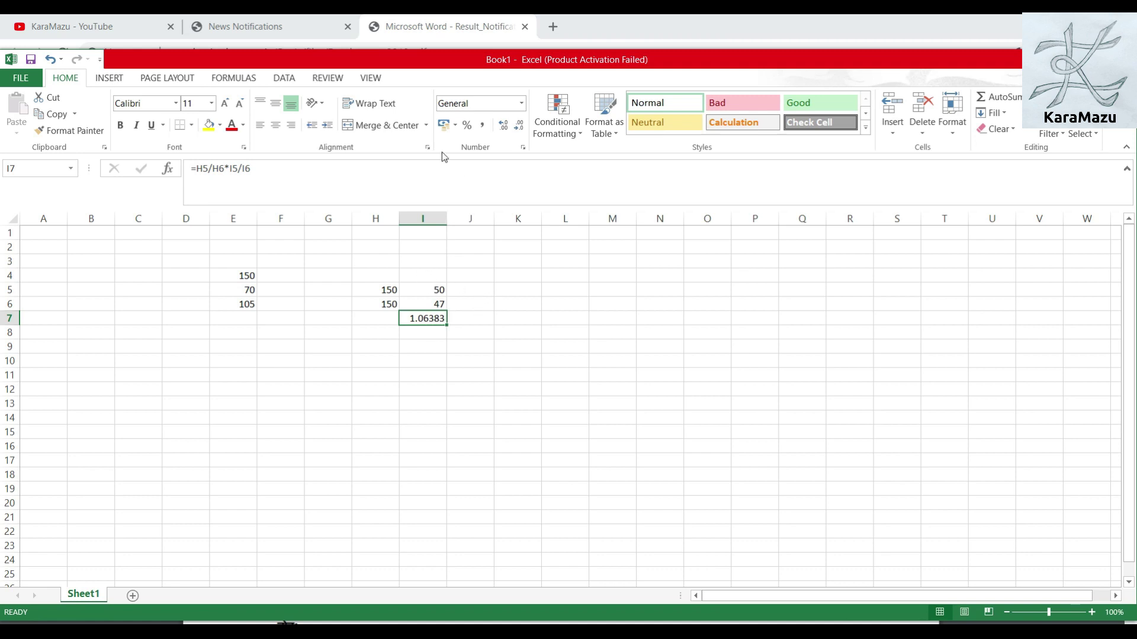
Recheck the G.K. section in the browser PDF, and enter 1 in cell J7 beside the key factor in Excel
{"action": "left_click", "coordinate": [449, 17]}
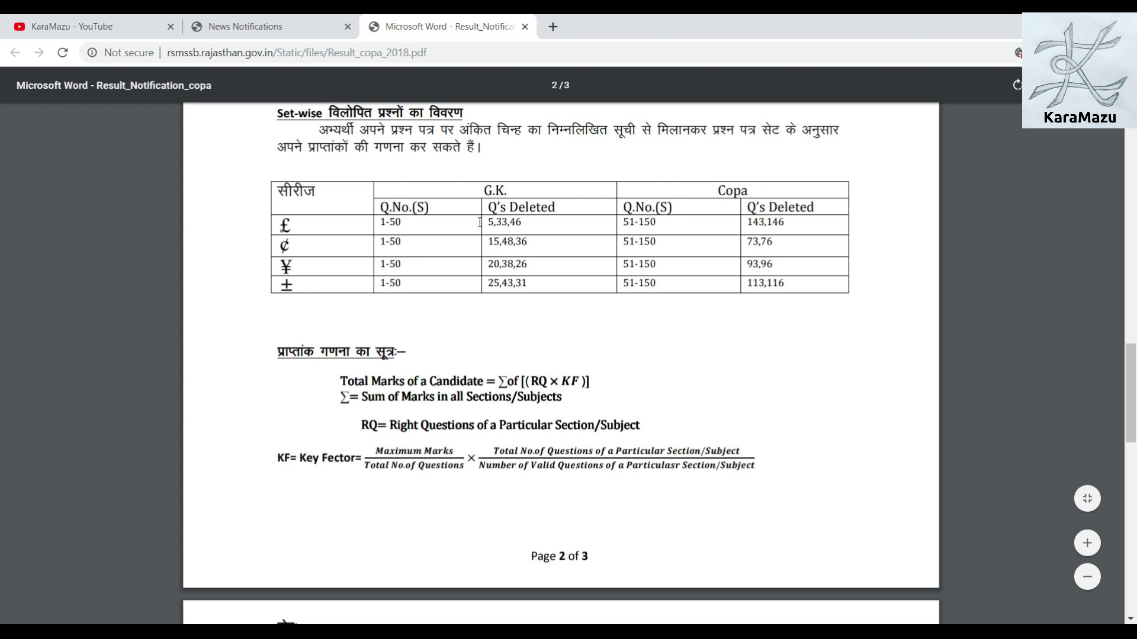
{"action": "key", "text": "alt+Tab"}
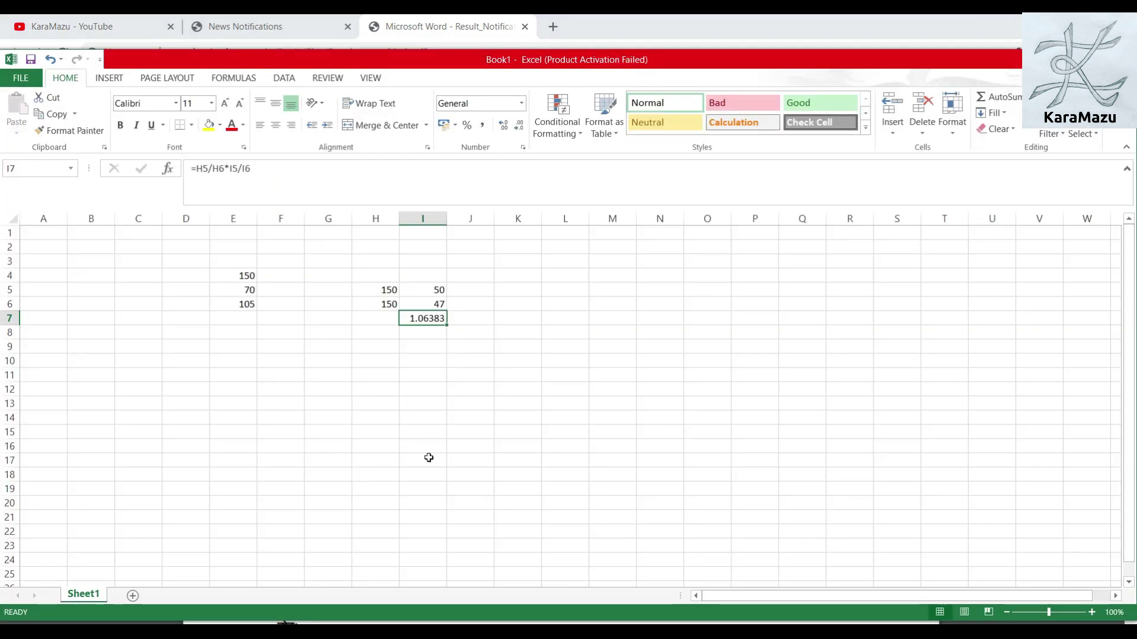
{"action": "left_click", "coordinate": [485, 319]}
{"action": "type", "text": "1"}
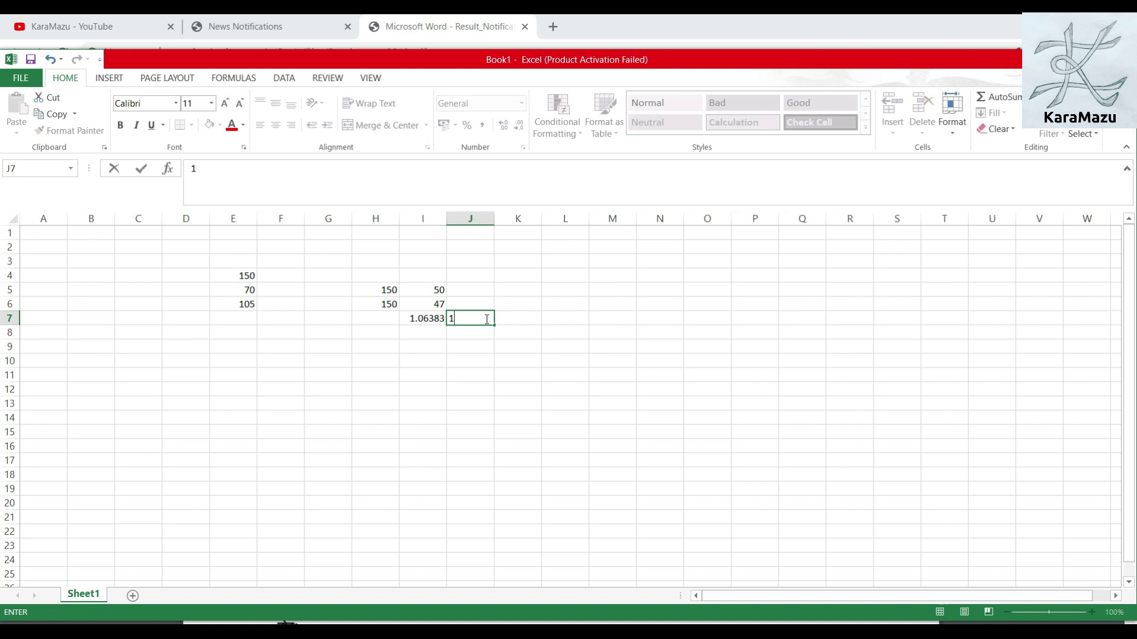
{"action": "key", "text": "Return"}
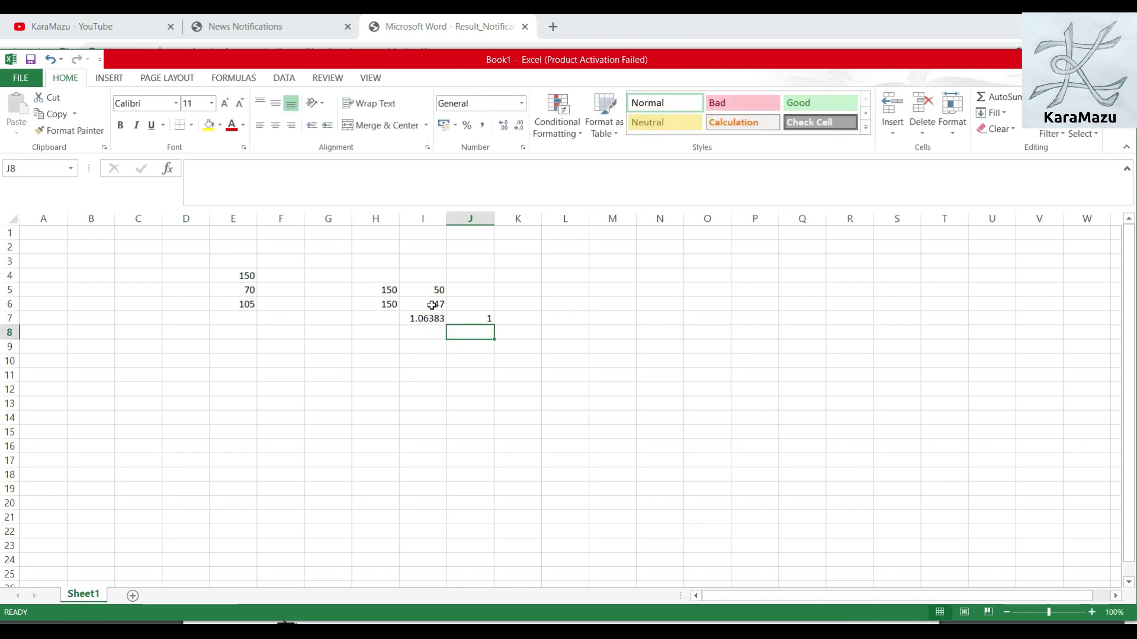
Enter 150 in both cells L5 and L6, 100 in cell M5 and 98 in cell M6 for the Copa section
{"action": "left_click", "coordinate": [550, 292]}
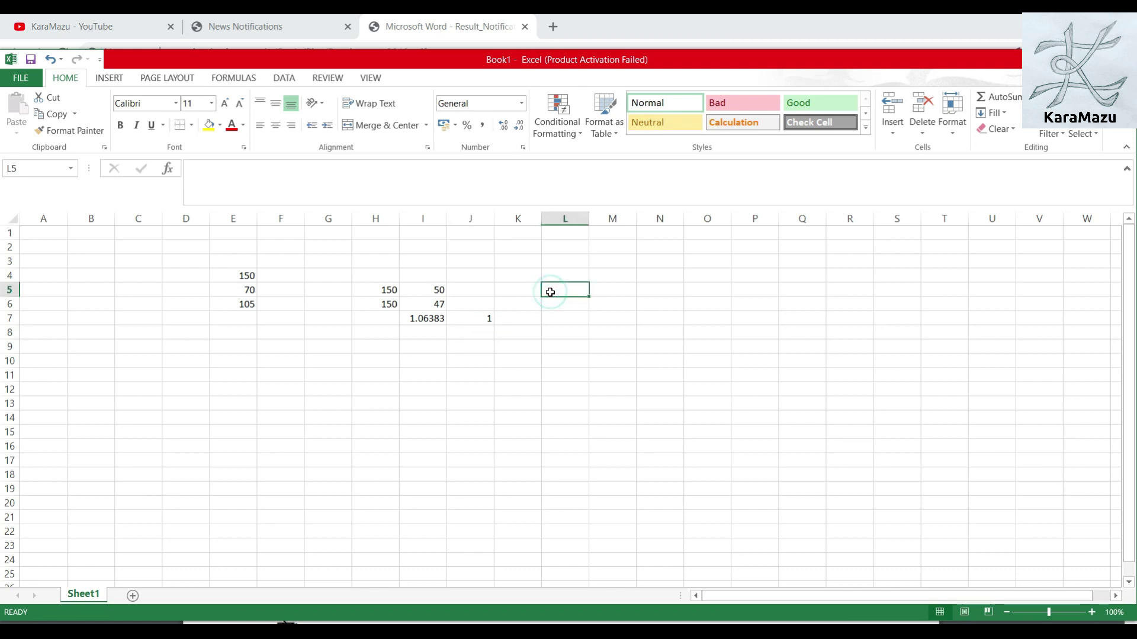
{"action": "type", "text": "150"}
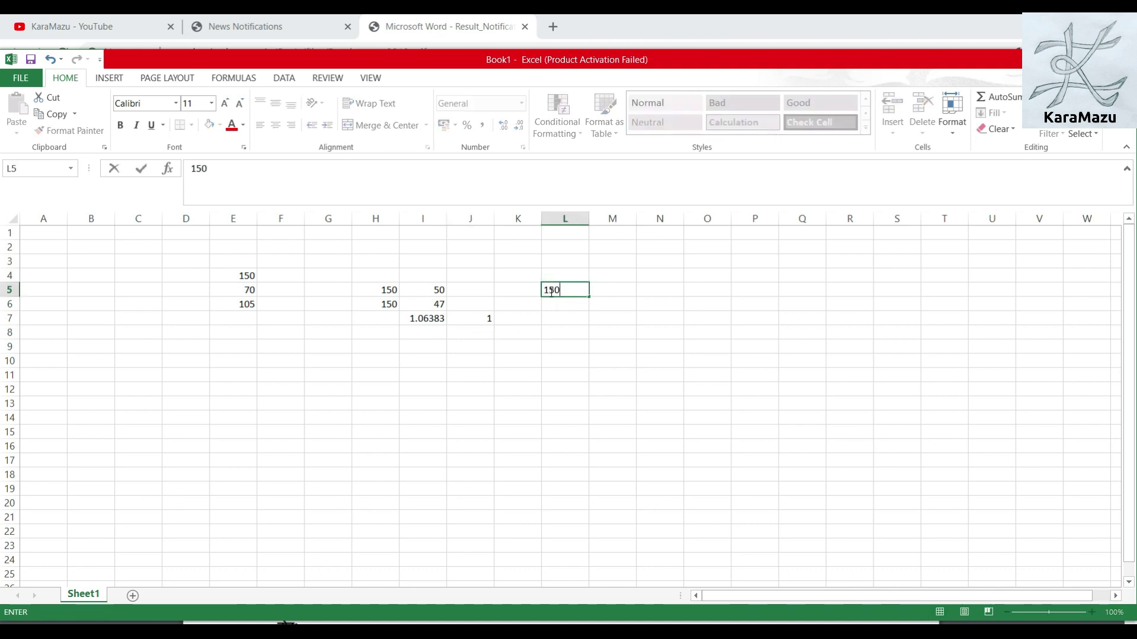
{"action": "key", "text": "Return"}
{"action": "type", "text": "150"}
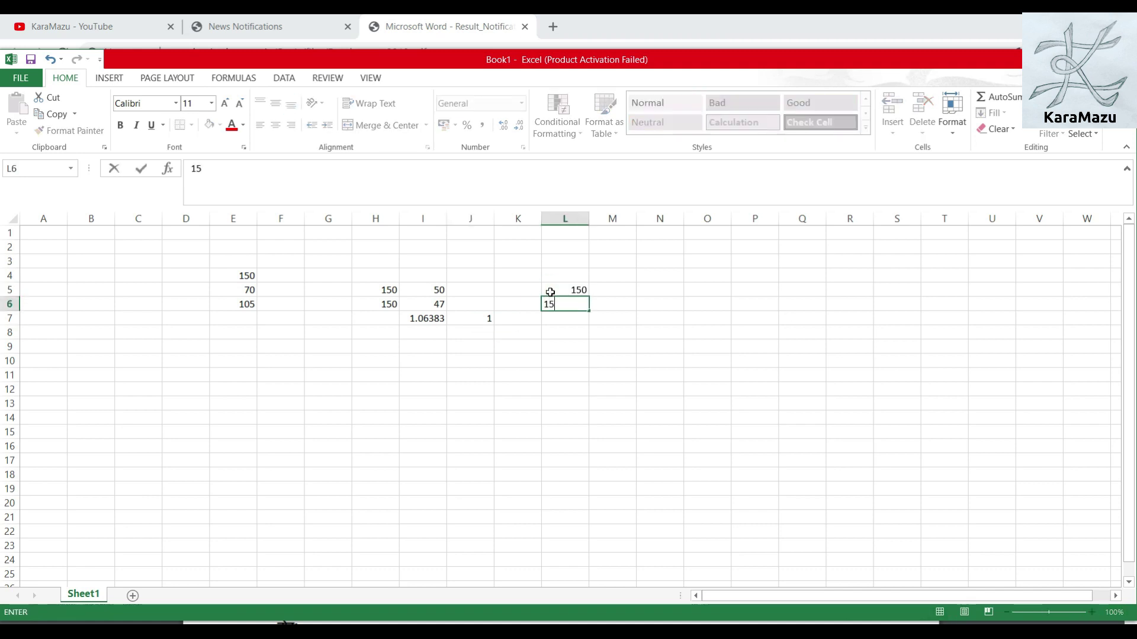
{"action": "key", "text": "Return"}
{"action": "left_click", "coordinate": [597, 288]}
{"action": "type", "text": "100"}
{"action": "key", "text": "Return"}
{"action": "type", "text": "98"}
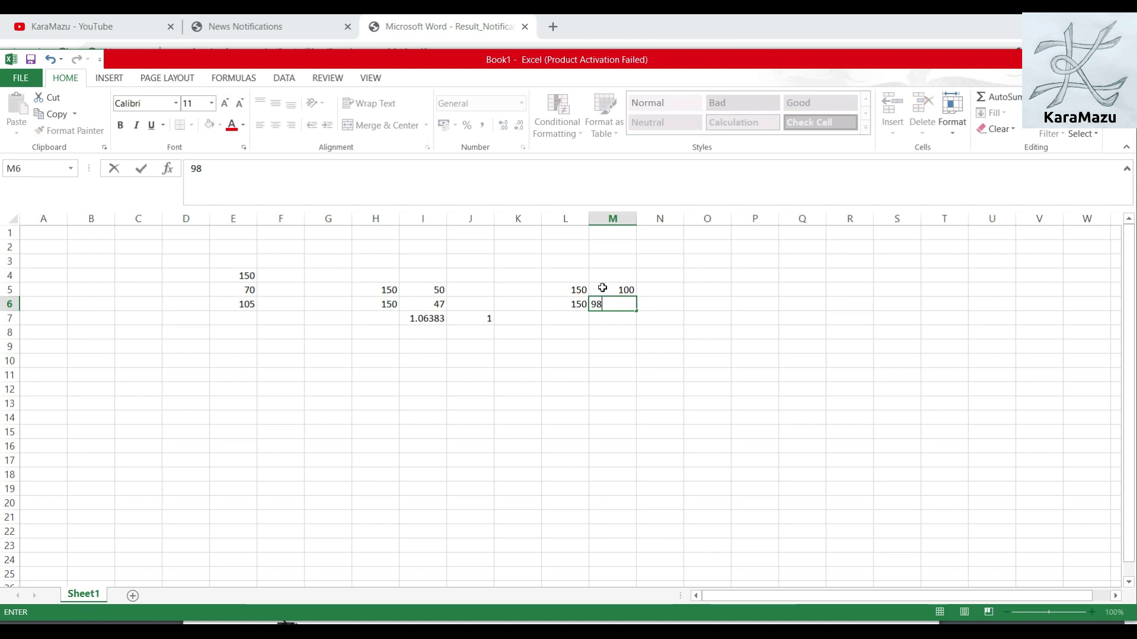
{"action": "key", "text": "Return"}
Calculate the Copa section's key factor in cell M7 with the formula =L5/L6*M5/M6
{"action": "type", "text": "="}
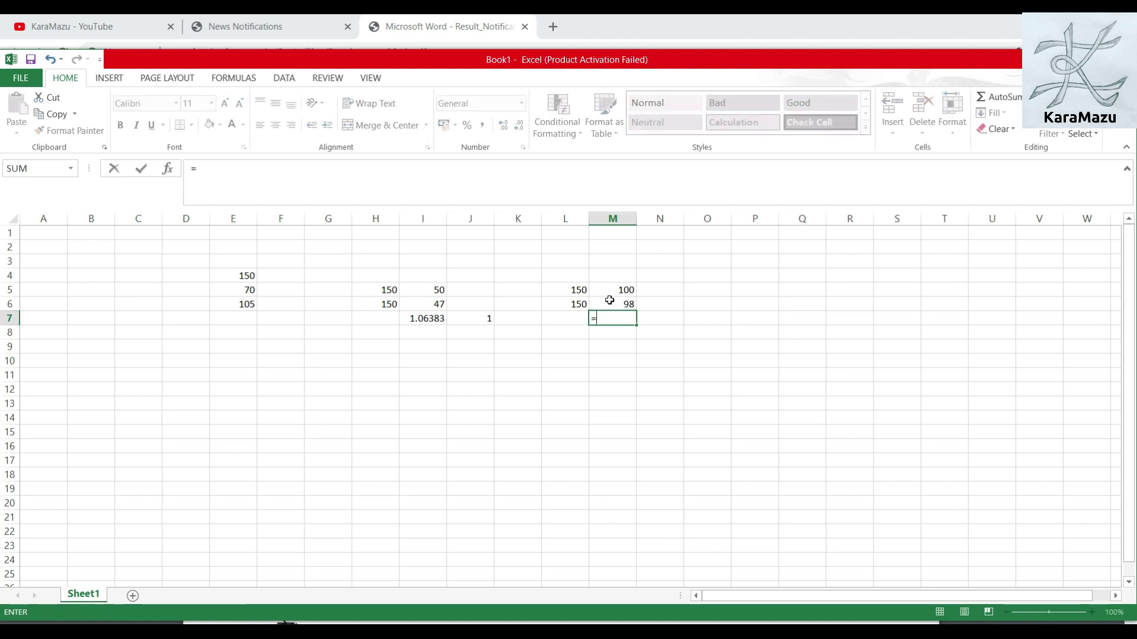
{"action": "left_click", "coordinate": [575, 290]}
{"action": "type", "text": "/"}
{"action": "left_click", "coordinate": [566, 303]}
{"action": "type", "text": "*"}
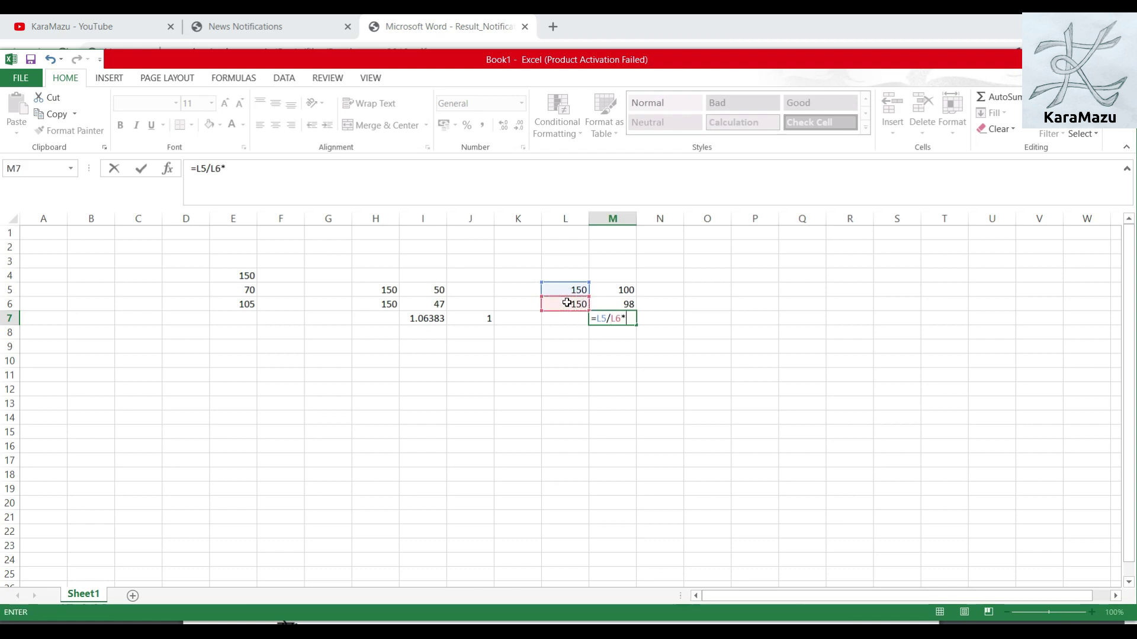
{"action": "left_click", "coordinate": [604, 292]}
{"action": "type", "text": "/"}
{"action": "left_click", "coordinate": [608, 302]}
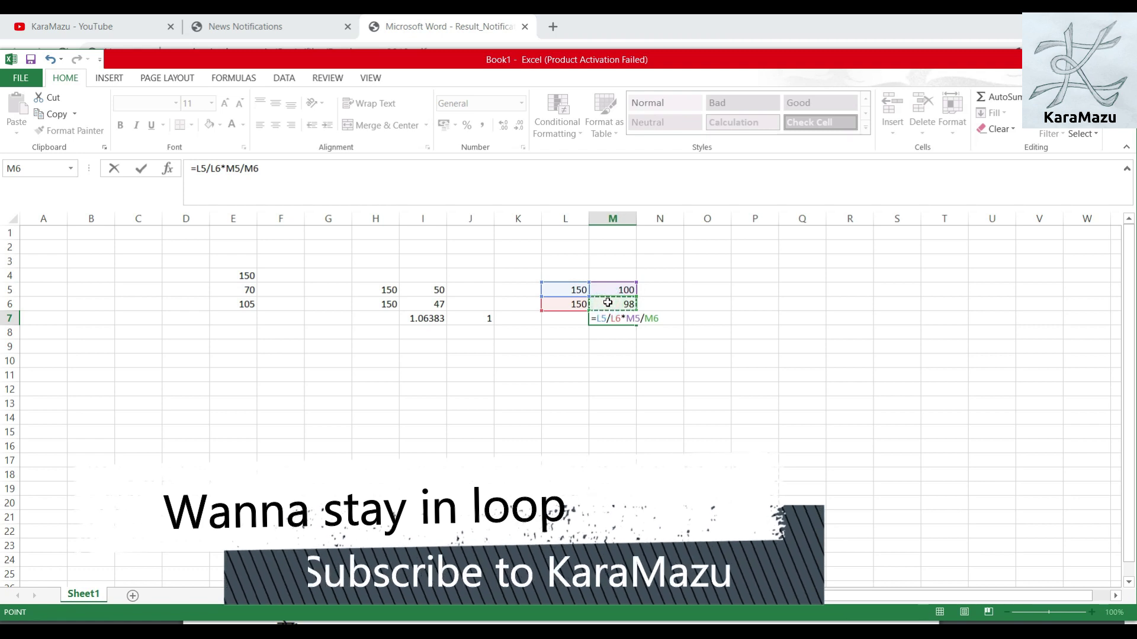
{"action": "key", "text": "Return"}
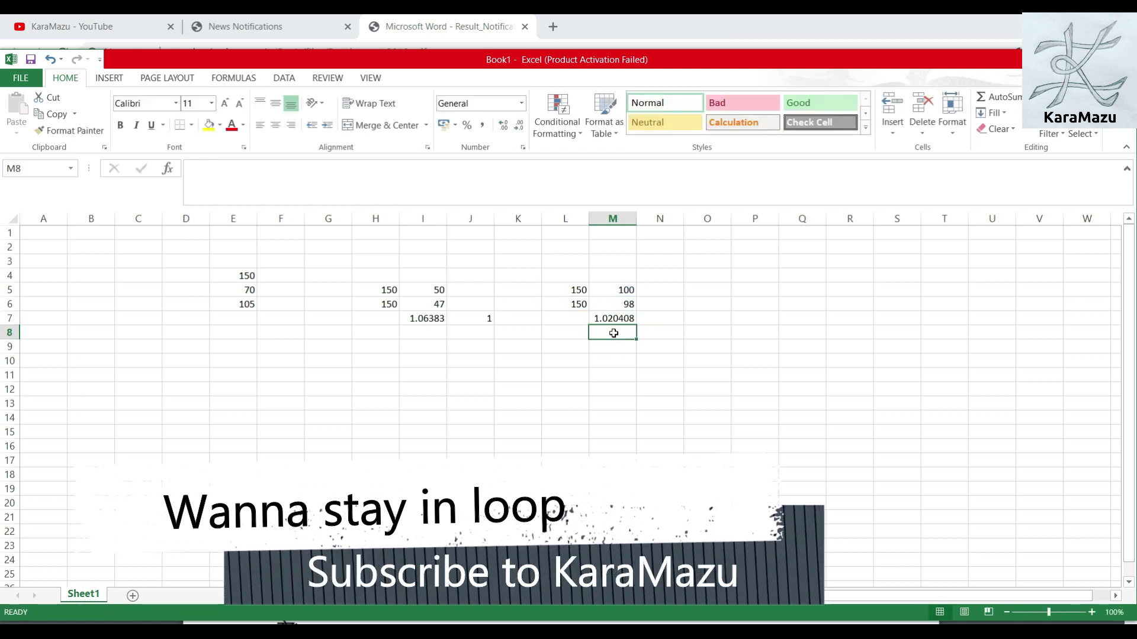
Enter 1 in cell N7 beside the Copa key factor
{"action": "left_click", "coordinate": [649, 317]}
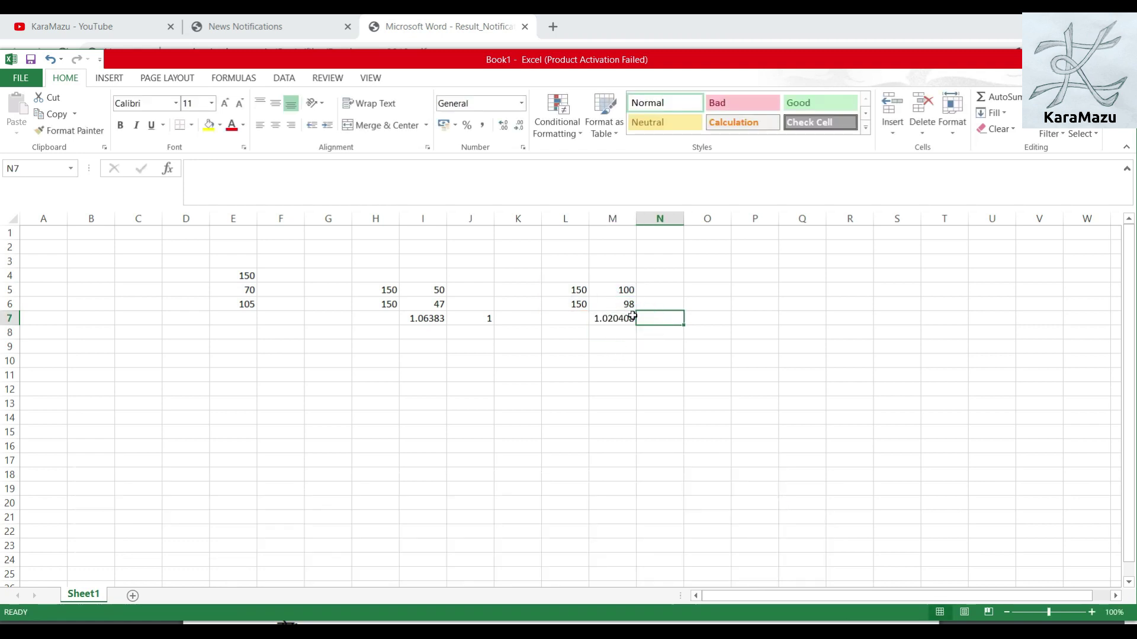
{"action": "type", "text": "1"}
{"action": "left_click", "coordinate": [604, 329]}
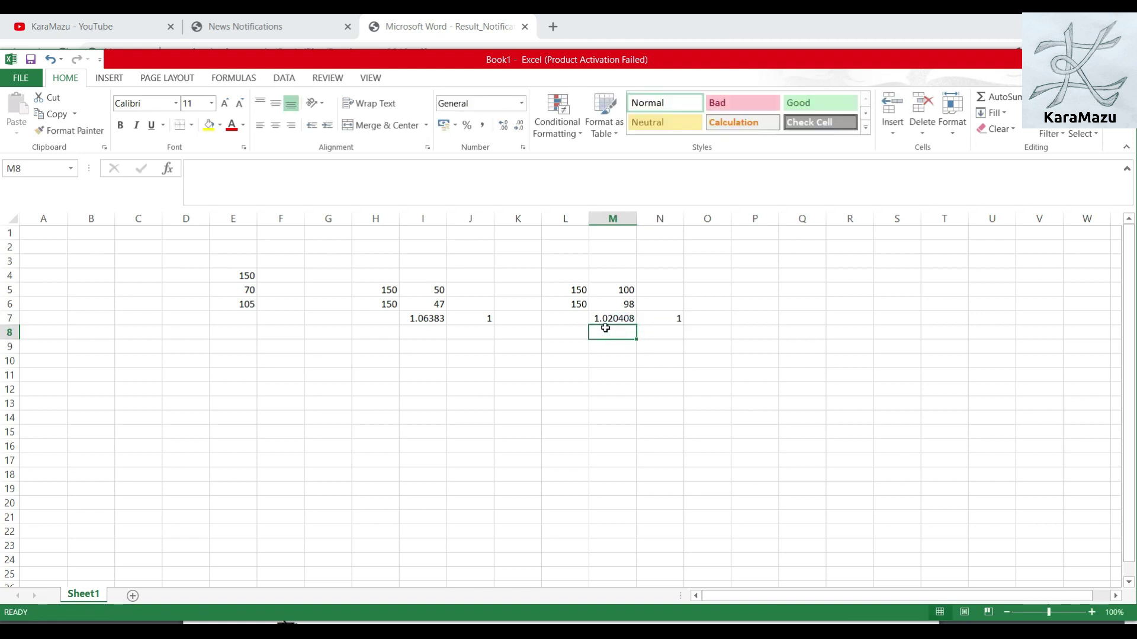
Enter the sample counts of right questions: 19 in cell I8 for G.K. and 59 in cell M8 for Copa
{"action": "left_click", "coordinate": [419, 334]}
{"action": "type", "text": "19"}
{"action": "key", "text": "Return"}
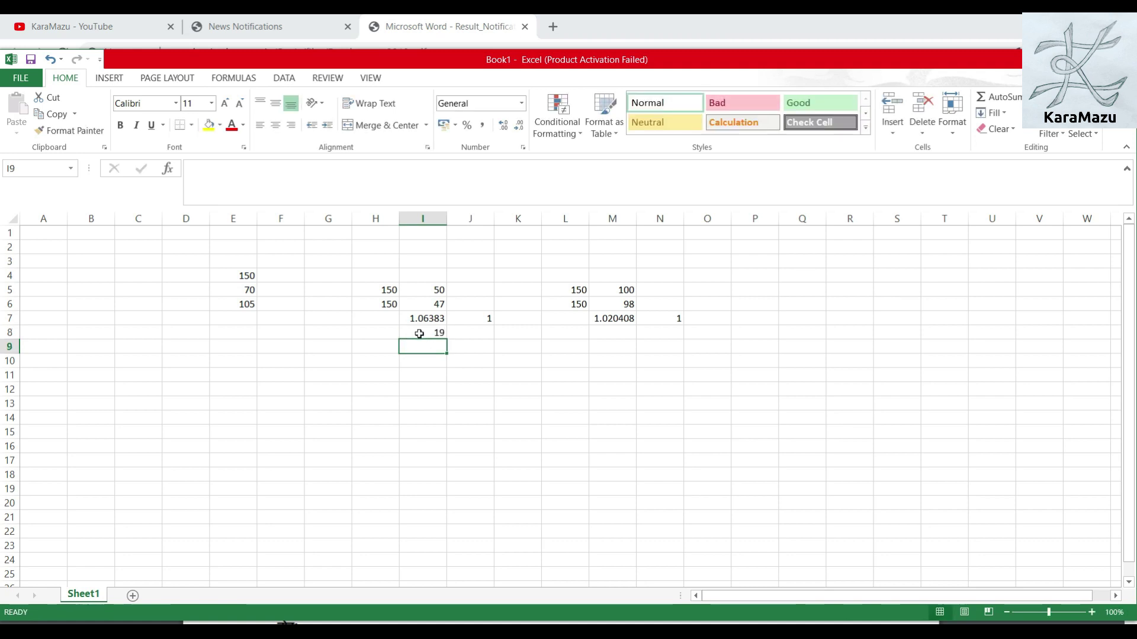
{"action": "left_click", "coordinate": [605, 332]}
{"action": "type", "text": "59"}
Calculate the G.K. marks in cell I9 by multiplying the right questions by the key factor, =I8*I7
{"action": "left_click", "coordinate": [421, 347]}
{"action": "type", "text": "="}
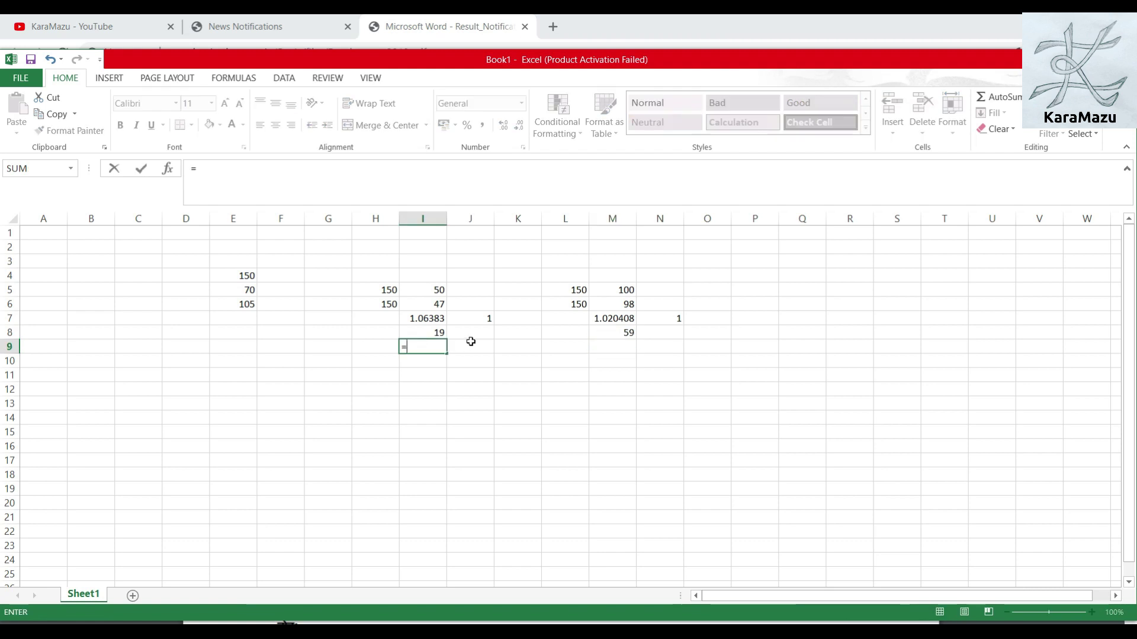
{"action": "left_click", "coordinate": [417, 331]}
{"action": "type", "text": "*"}
{"action": "left_click", "coordinate": [412, 320]}
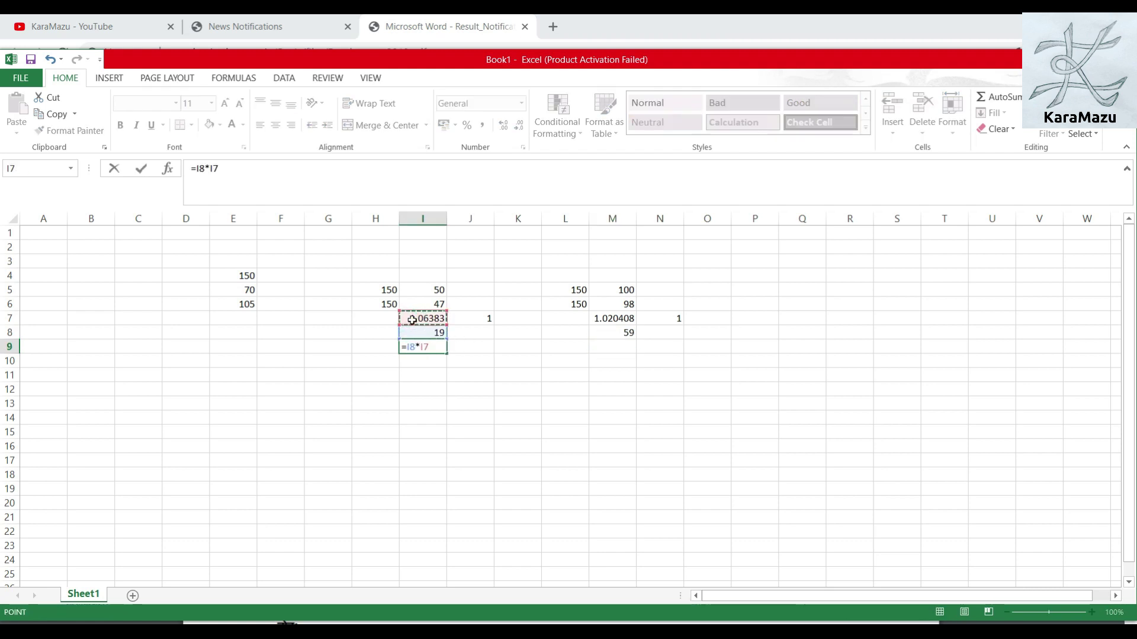
{"action": "key", "text": "Return"}
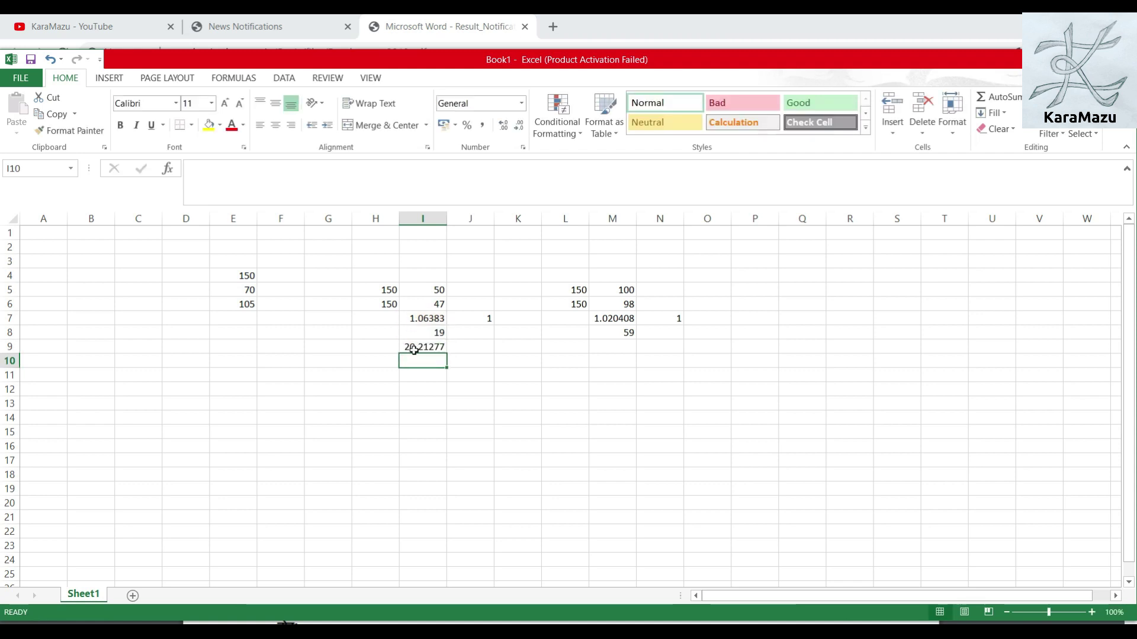
Calculate the Copa marks in cell M9 by multiplying the right questions by the key factor, =M8*M7
{"action": "left_click", "coordinate": [608, 346]}
{"action": "type", "text": "="}
{"action": "left_click", "coordinate": [614, 332]}
{"action": "type", "text": "*"}
{"action": "left_click", "coordinate": [613, 314]}
{"action": "key", "text": "Return"}
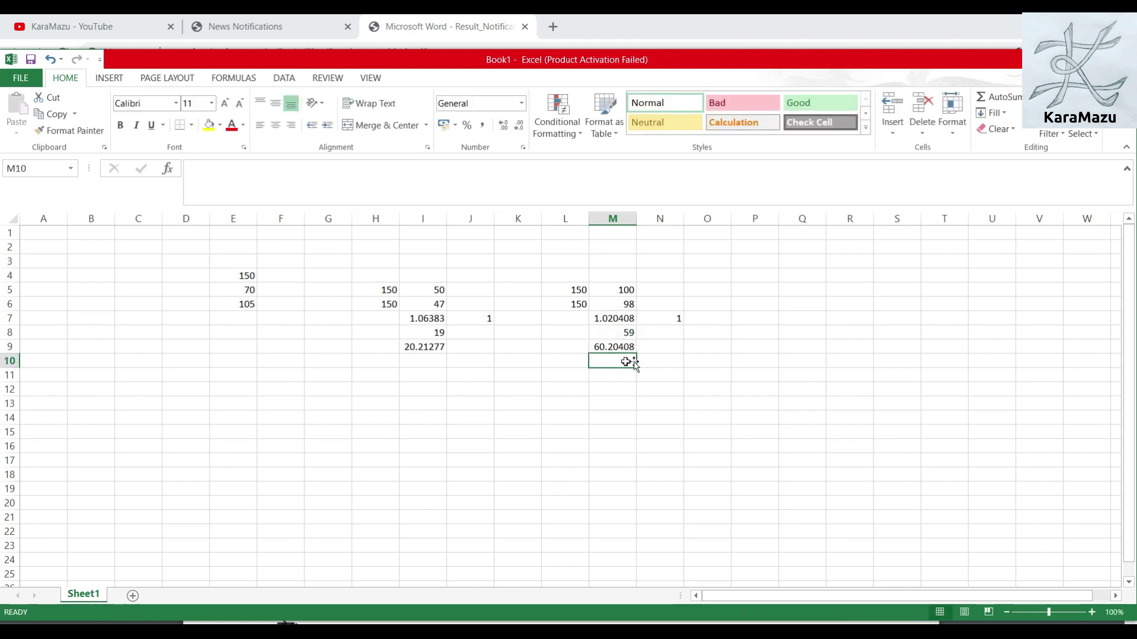
Add the marks of both sections in cell N9 with the formula =M9+I9
{"action": "double_click", "coordinate": [664, 348]}
{"action": "type", "text": "="}
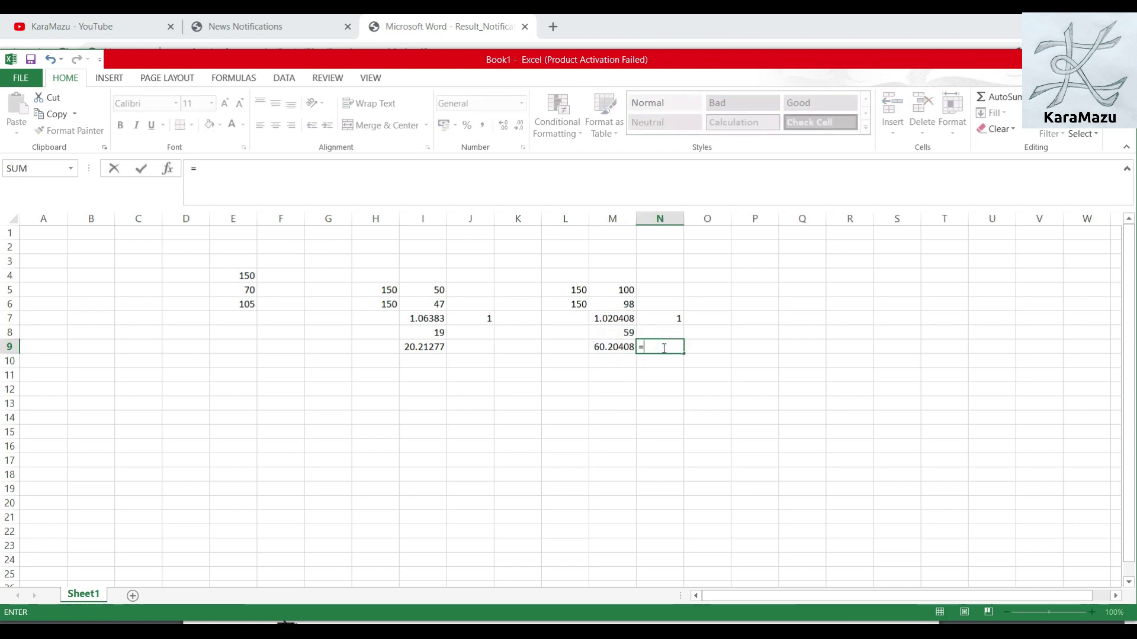
{"action": "left_click", "coordinate": [612, 346]}
{"action": "type", "text": "+"}
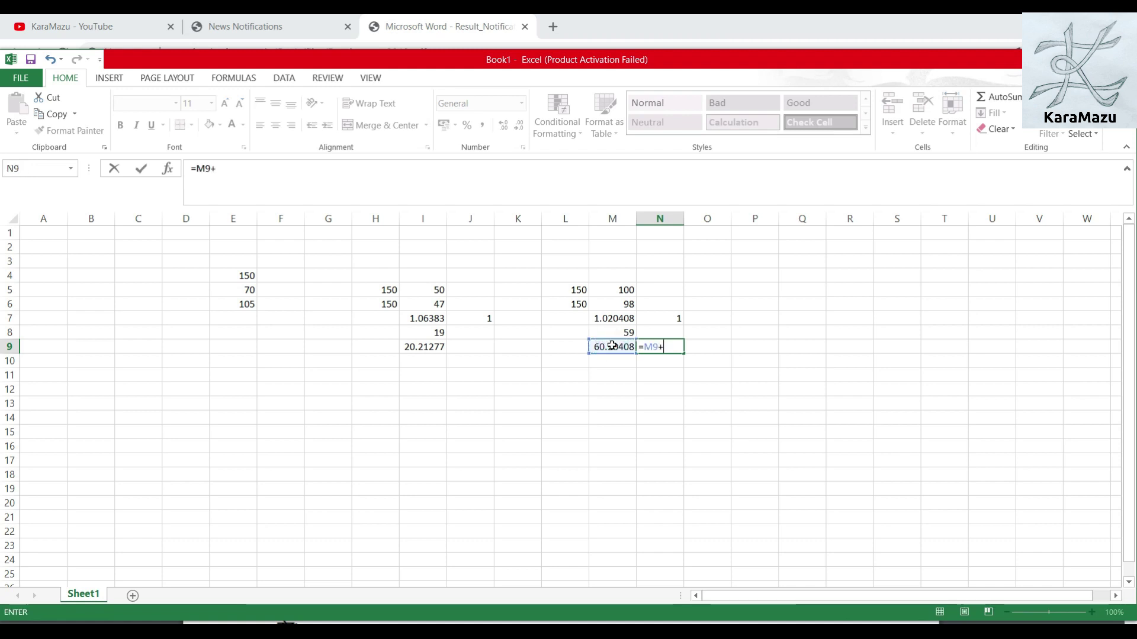
{"action": "left_click", "coordinate": [422, 346]}
{"action": "key", "text": "Return"}
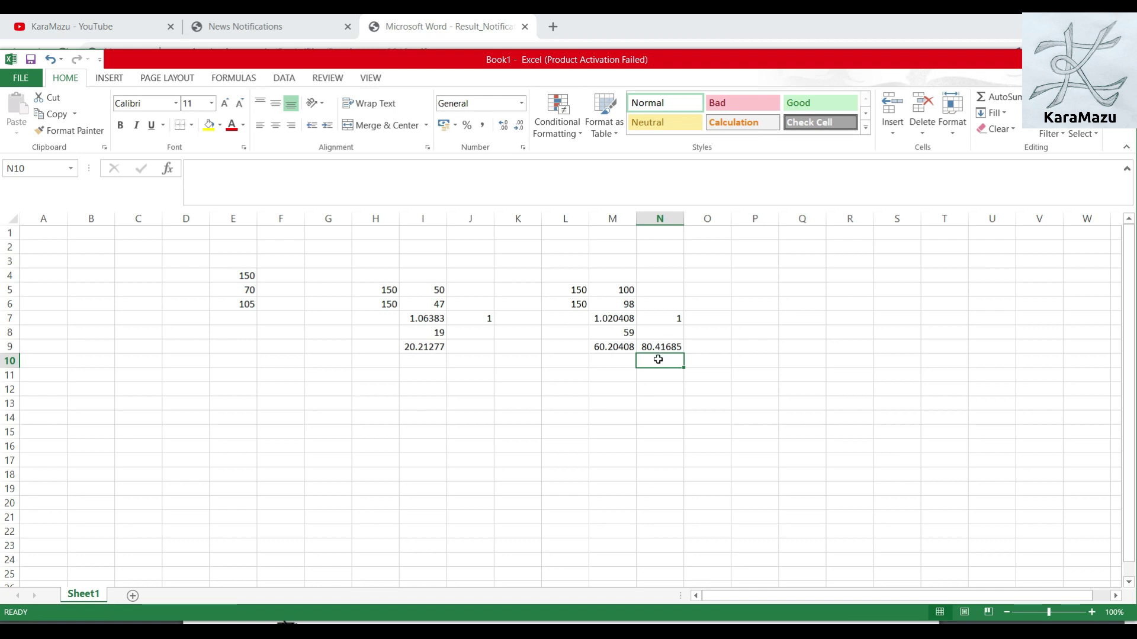
Scale the total marks to 70 percent in cell N10 with the formula =N9*70/100
{"action": "left_click", "coordinate": [244, 306]}
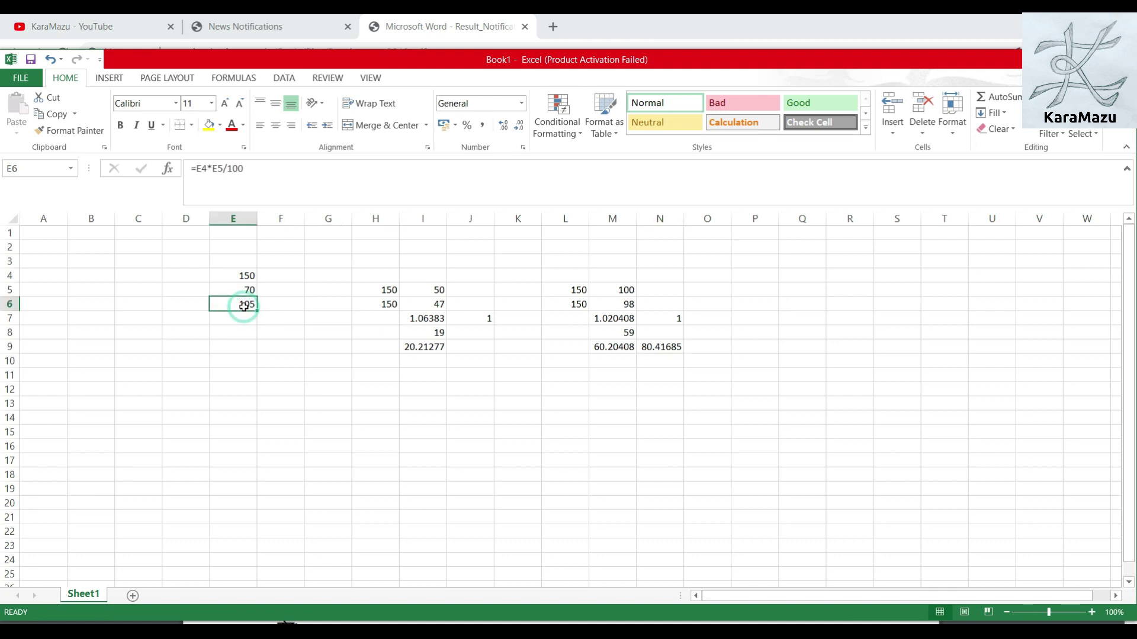
{"action": "left_click", "coordinate": [663, 360]}
{"action": "type", "text": "="}
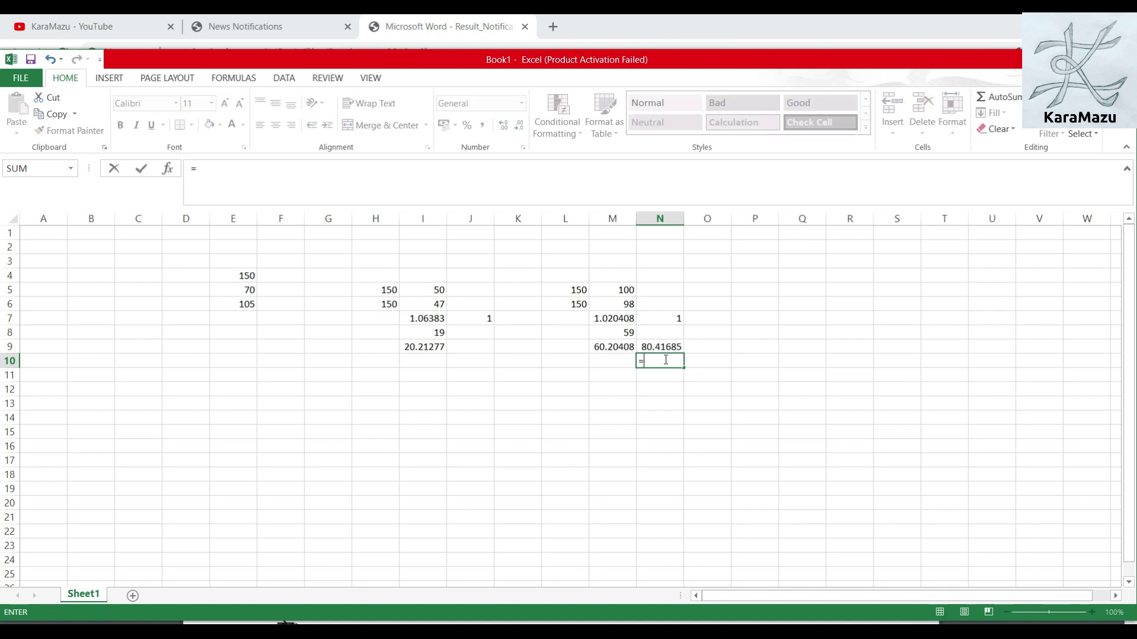
{"action": "left_click", "coordinate": [659, 346]}
{"action": "type", "text": "*70"}
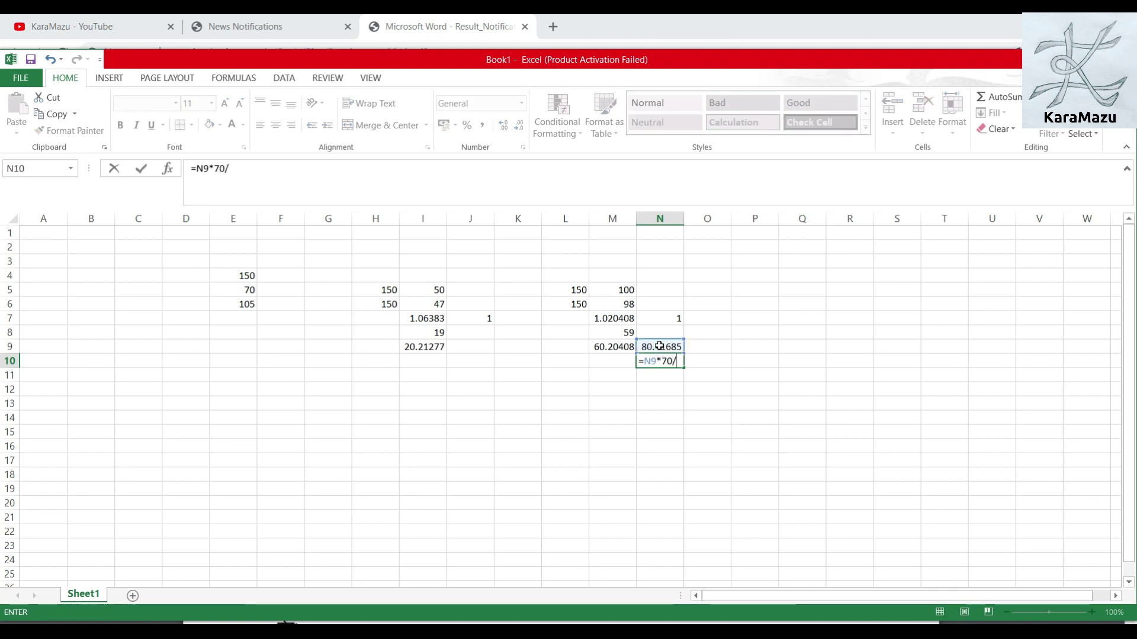
{"action": "type", "text": "/100"}
{"action": "key", "text": "Return"}
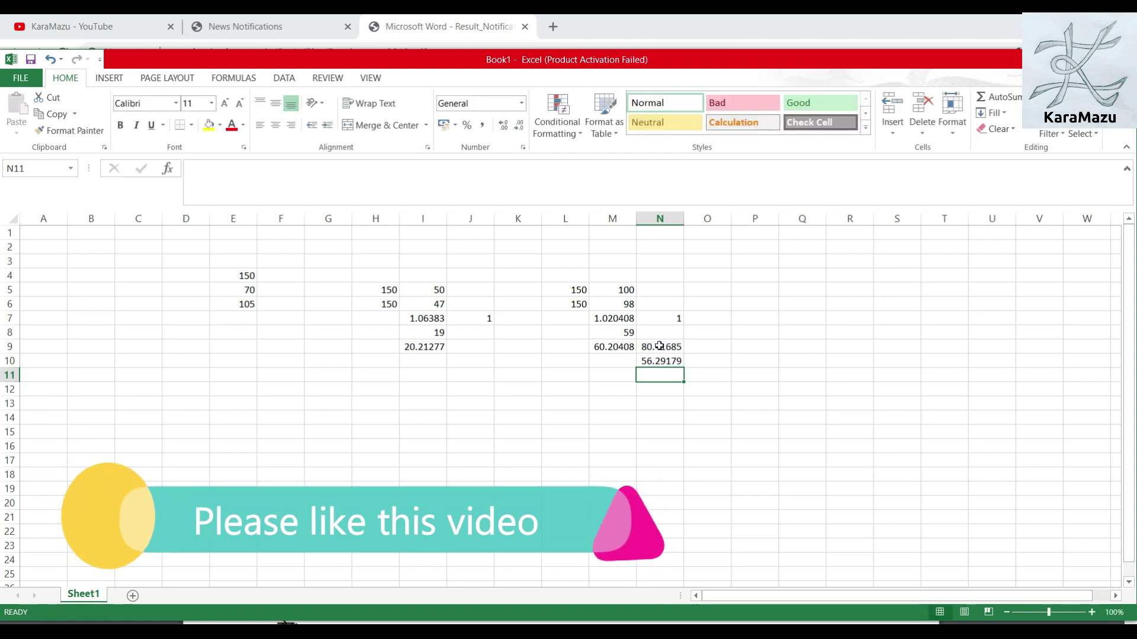
{"action": "left_click", "coordinate": [670, 363]}
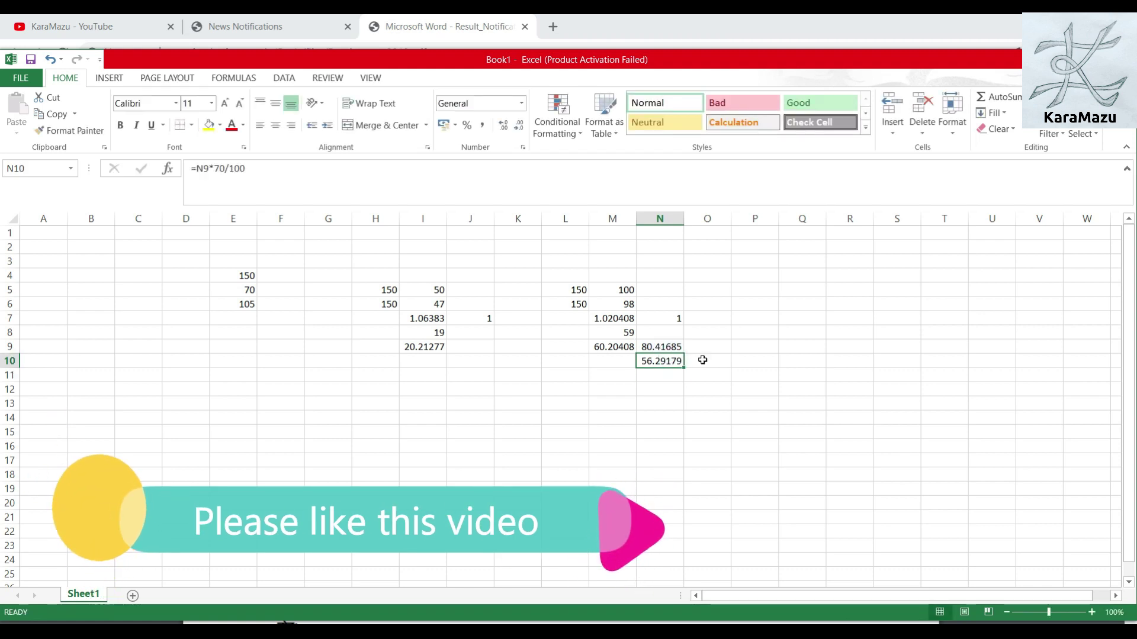
Review the category cut-off marks and the roll number list in the browser PDF, and return to the Excel sheet
{"action": "left_click", "coordinate": [477, 22]}
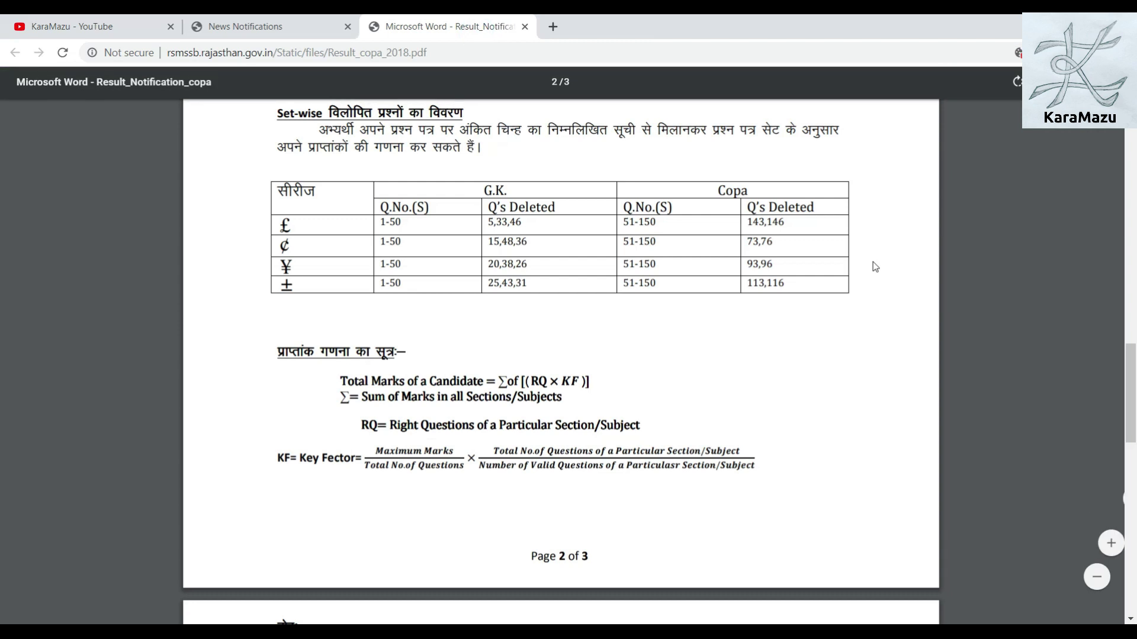
{"action": "scroll", "coordinate": [1, 414], "scroll_direction": "up", "scroll_amount": 4}
{"action": "scroll", "coordinate": [2, 373], "scroll_direction": "up", "scroll_amount": 10}
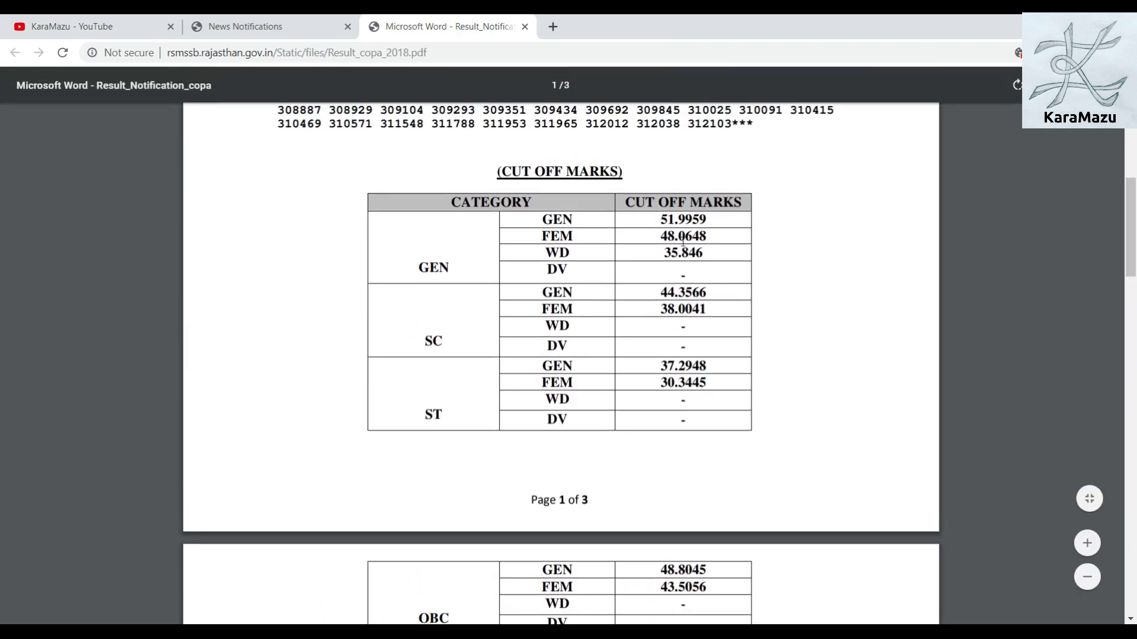
{"action": "scroll", "coordinate": [1, 249], "scroll_direction": "up", "scroll_amount": 3}
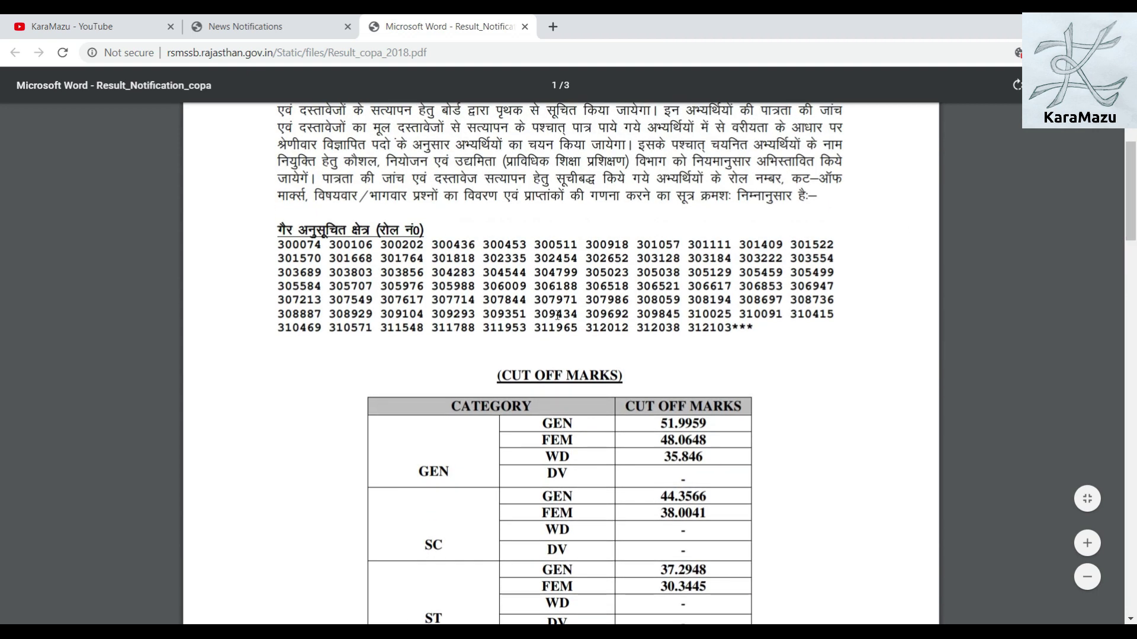
{"action": "key", "text": "alt+Tab"}
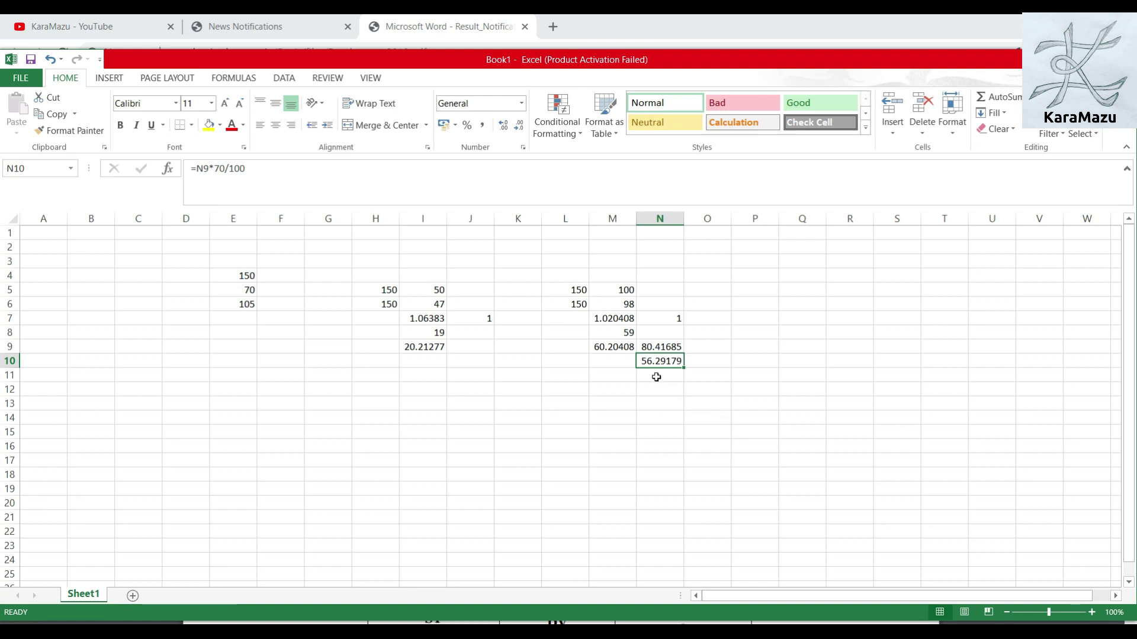
{"action": "left_click", "coordinate": [658, 377]}
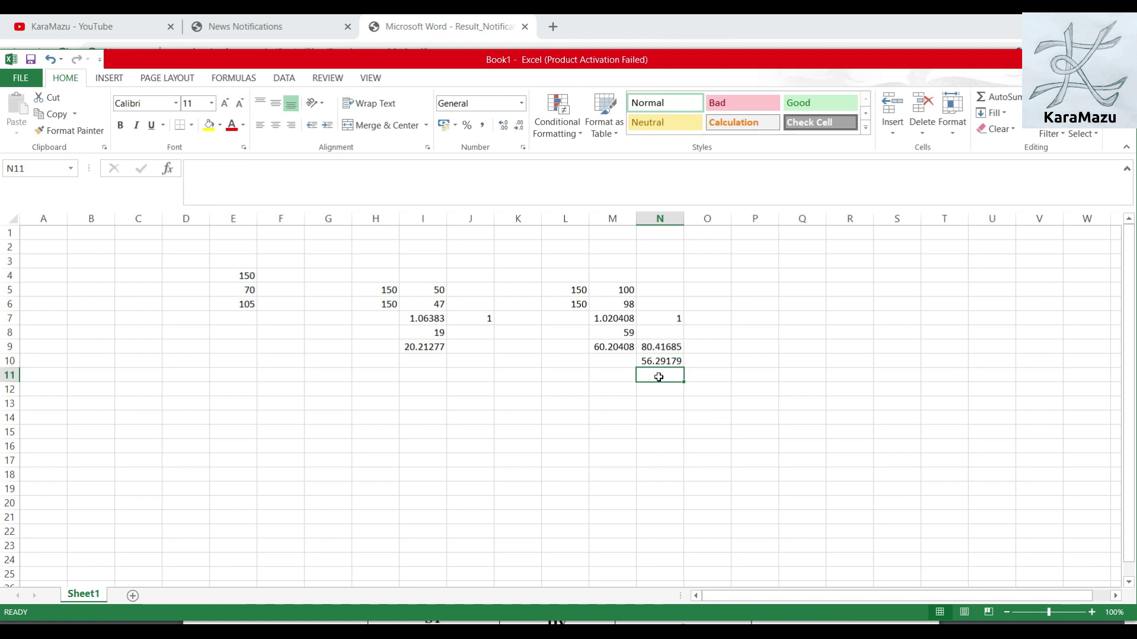